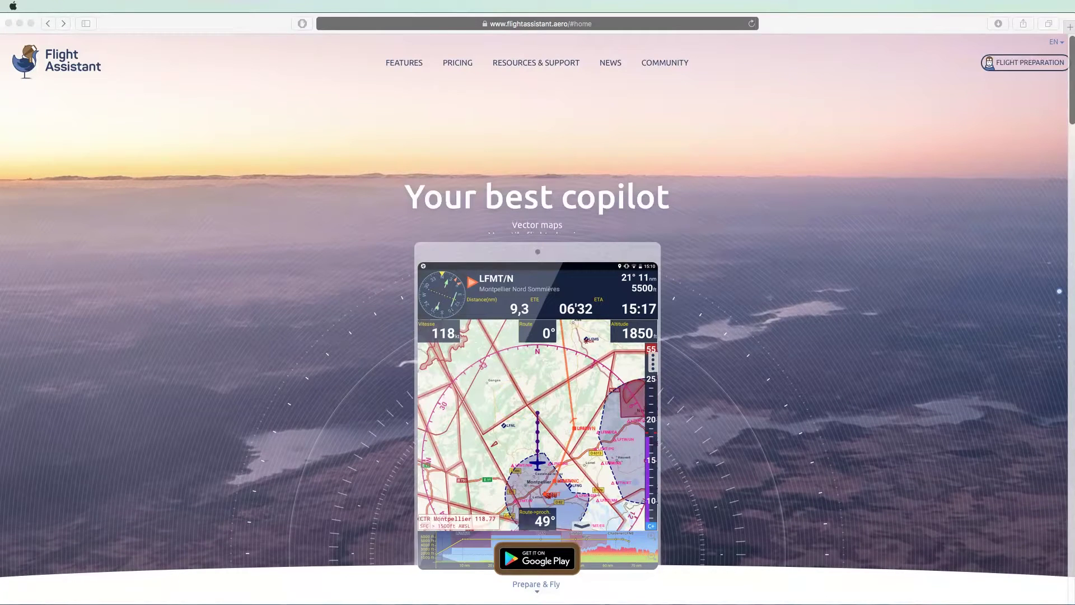
Open the flight preparation site, accept the terms and conditions, enable Remember me, and log in with the Google account
click(1006, 64)
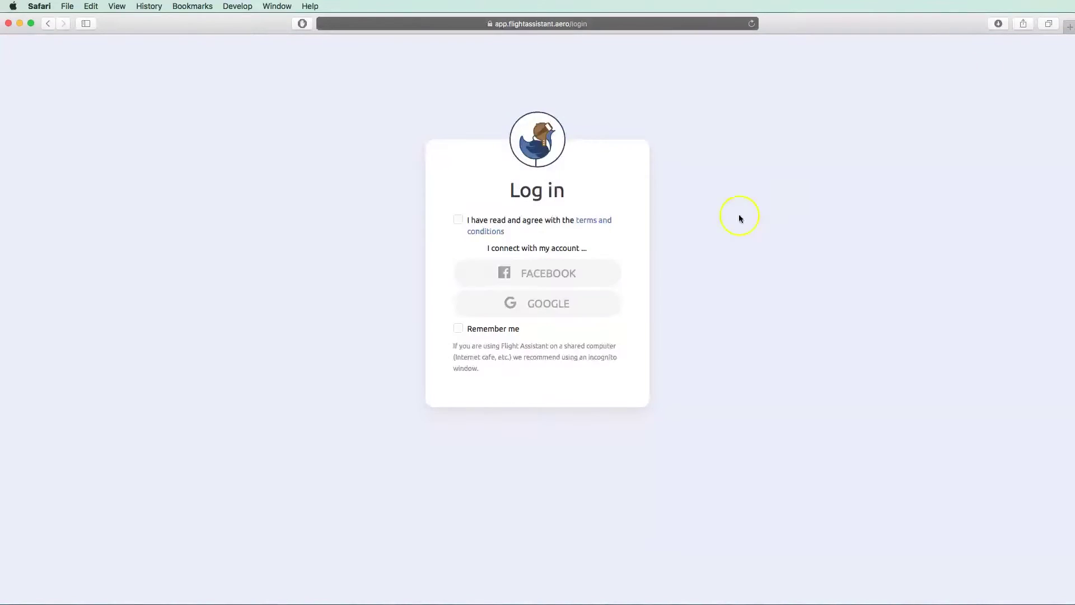
click(458, 220)
click(459, 330)
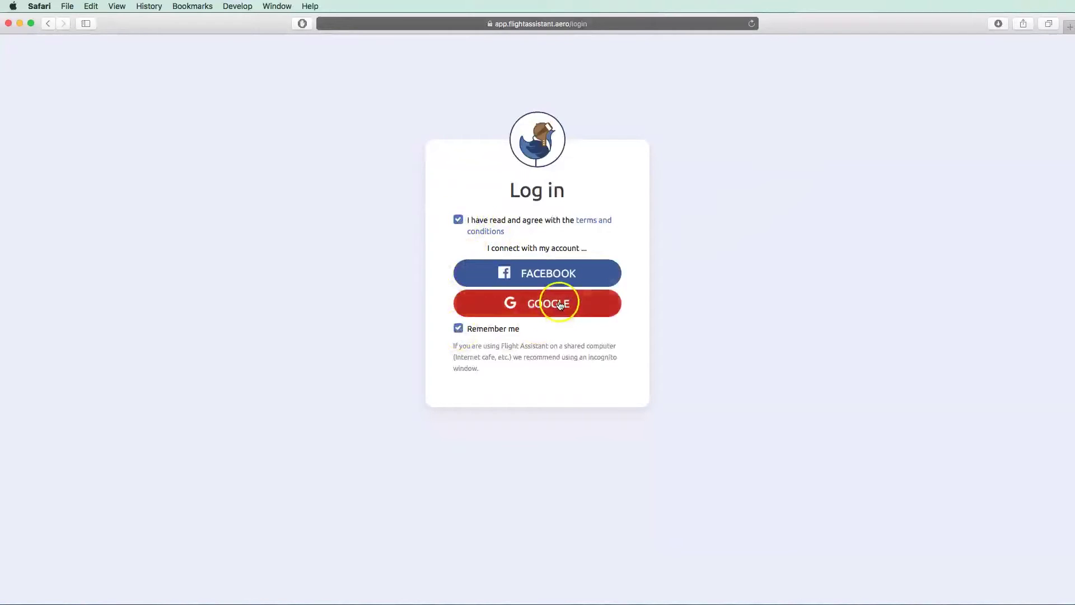
click(560, 305)
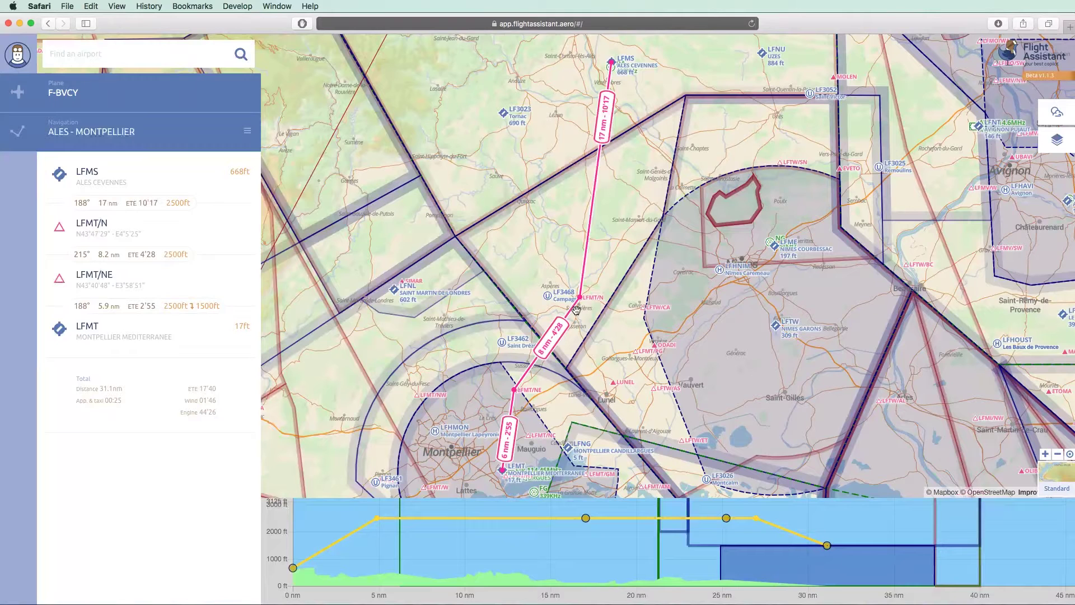
Show the METAR weather reports on the map and hide them again
click(1056, 117)
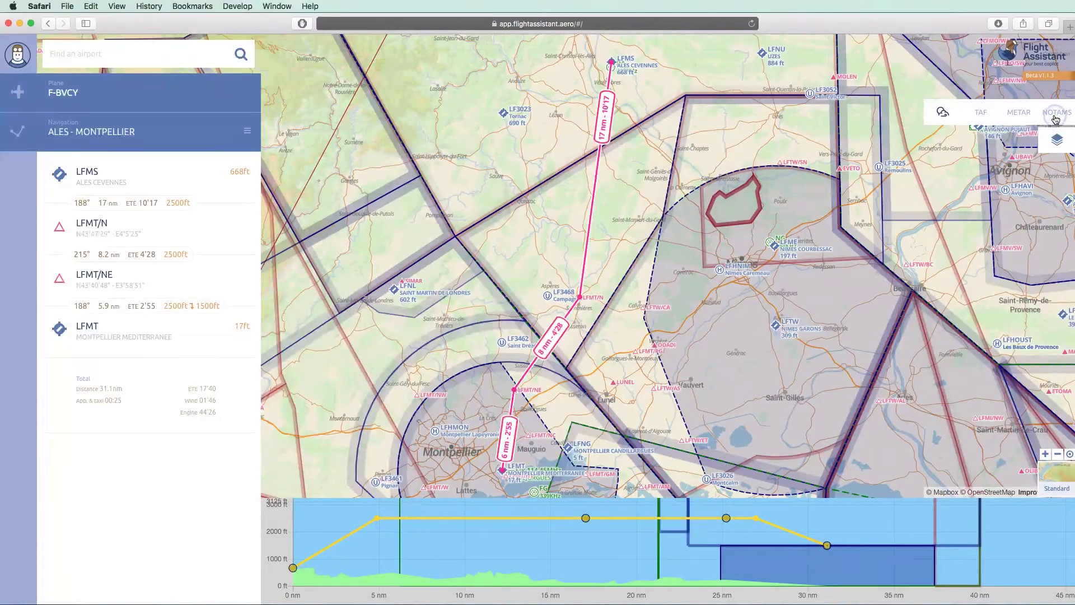
click(1013, 115)
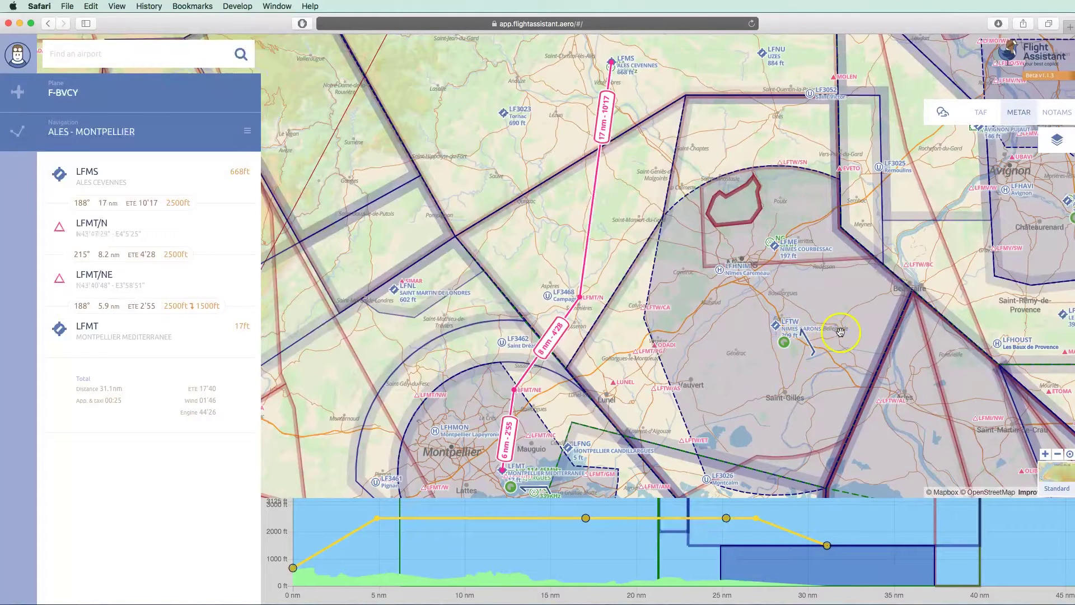
click(1016, 119)
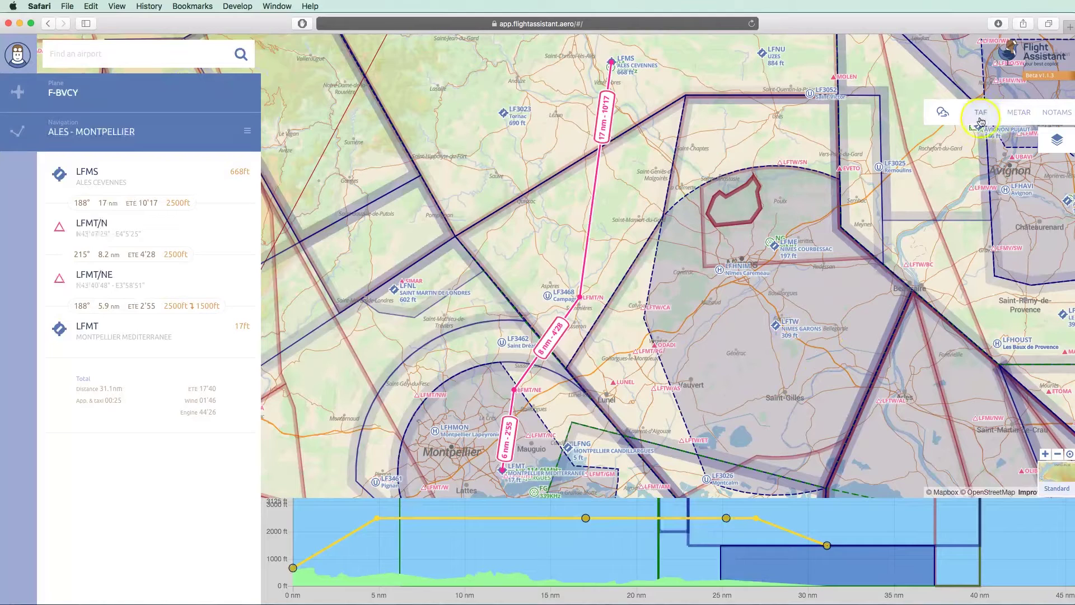
Hide the ULM airfields on the map and switch the BCD airspaces off and back on
click(1052, 141)
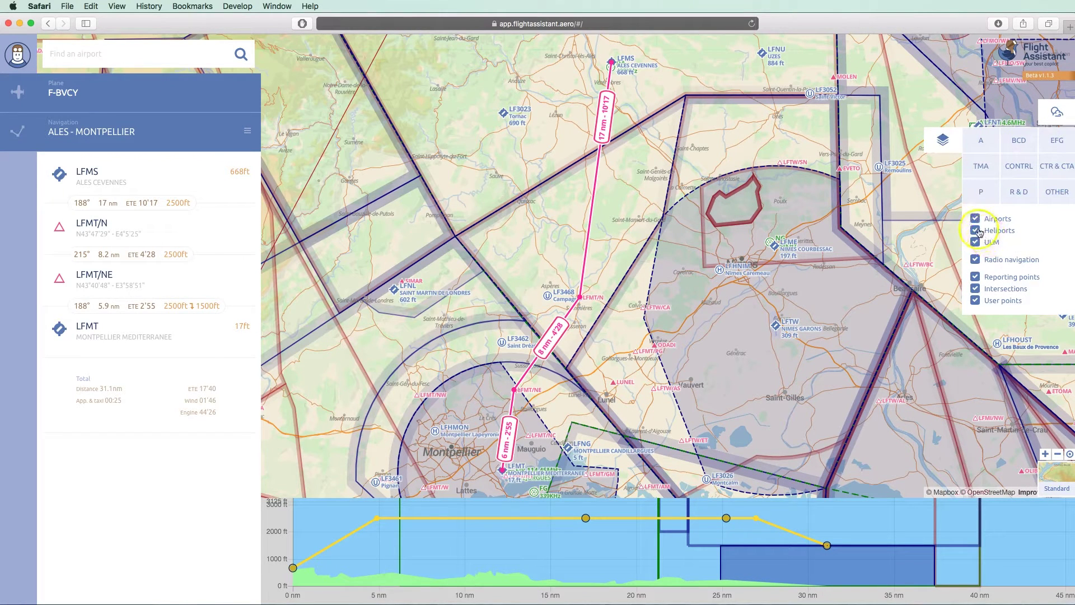
click(976, 245)
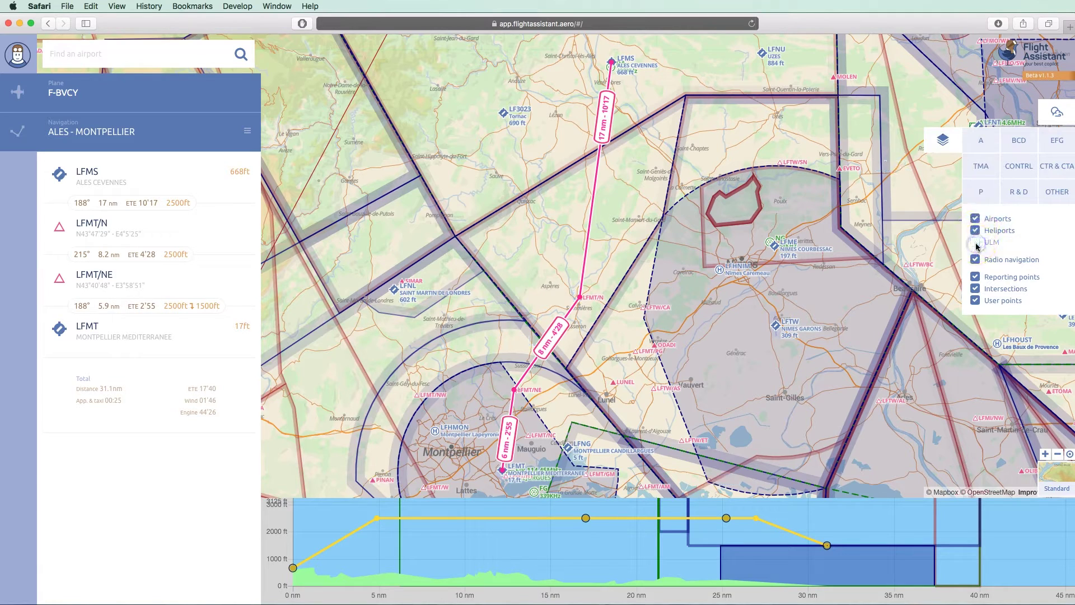
click(1018, 144)
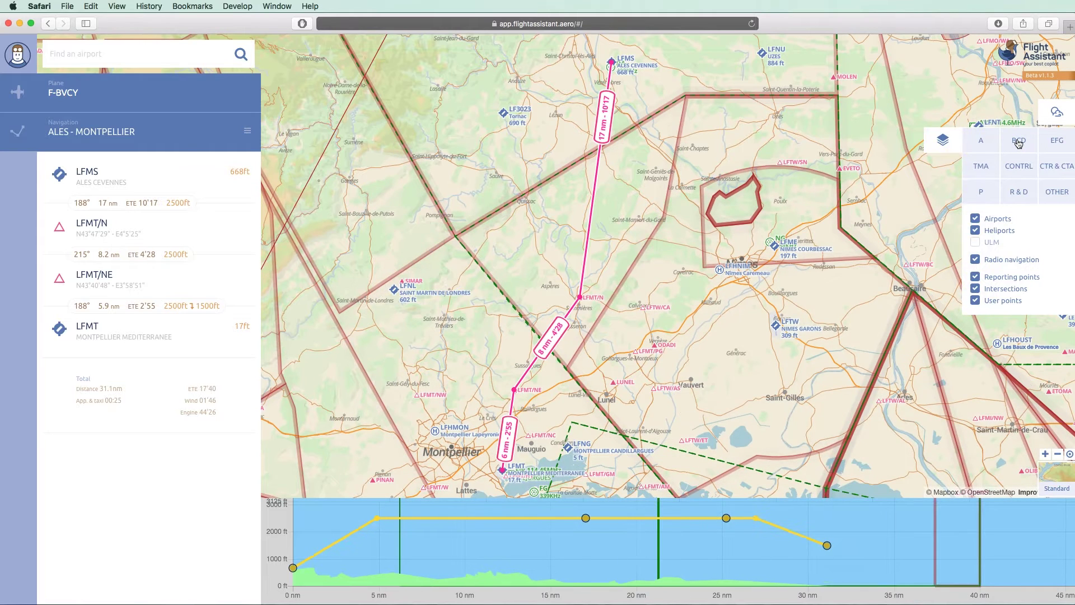
click(1018, 144)
click(941, 144)
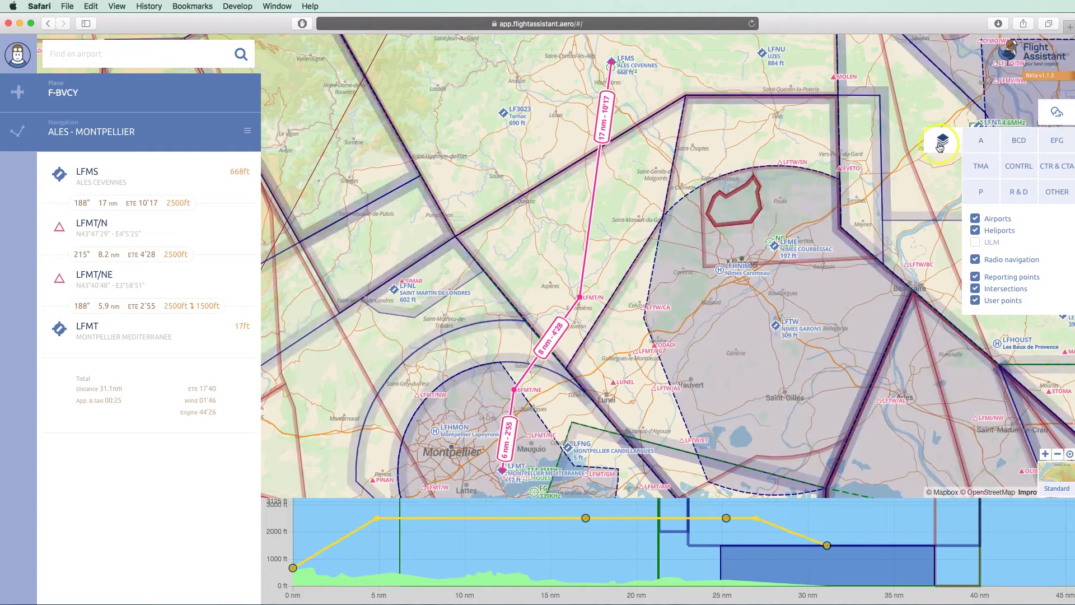
click(940, 146)
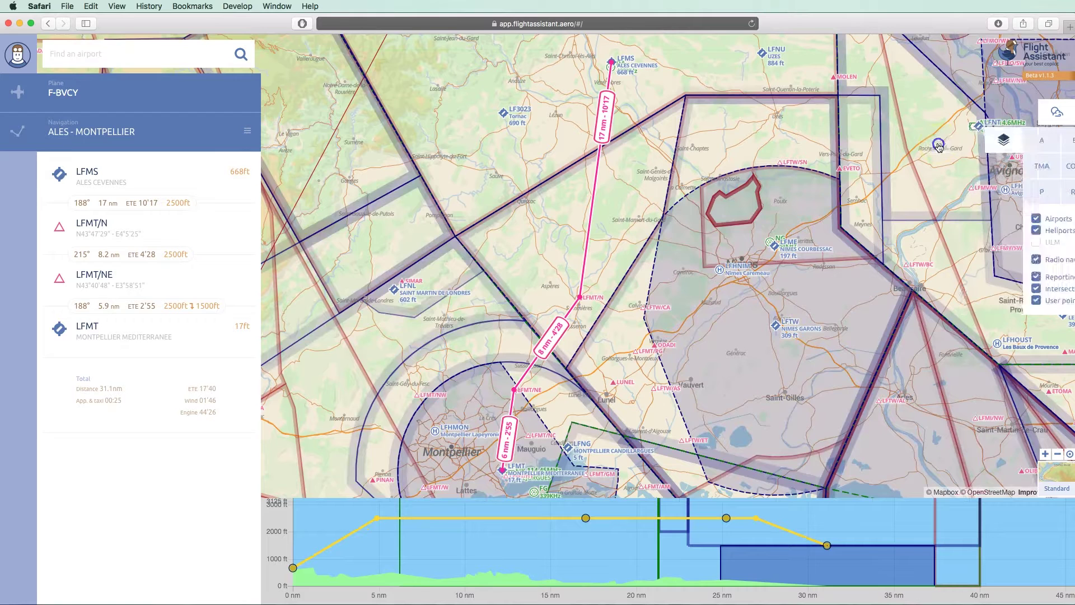
Open the account's subscription page and filter the available add-ons by France
click(12, 61)
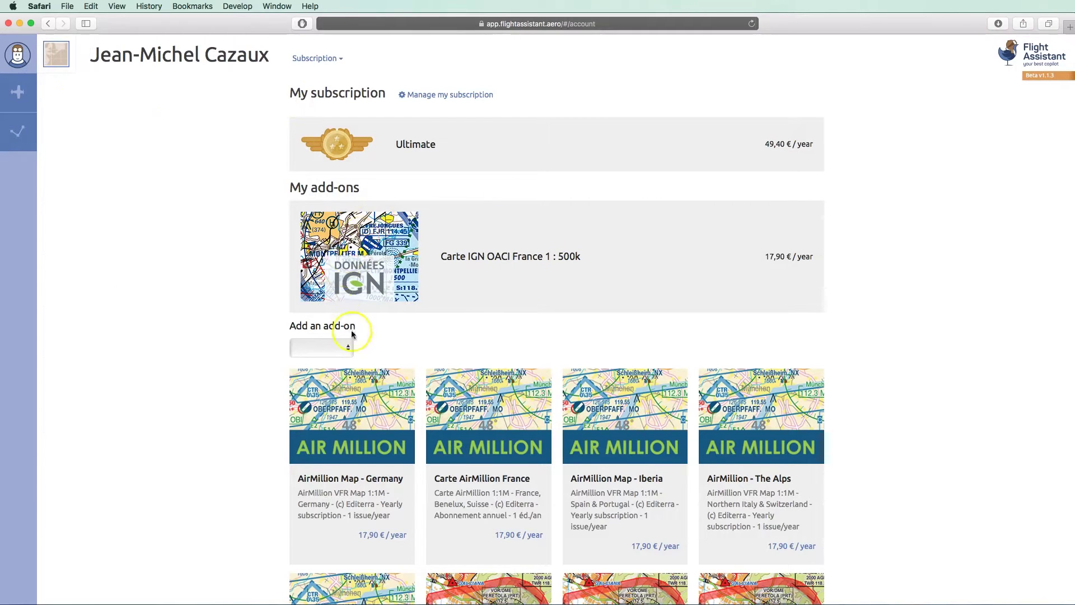
click(346, 348)
click(330, 357)
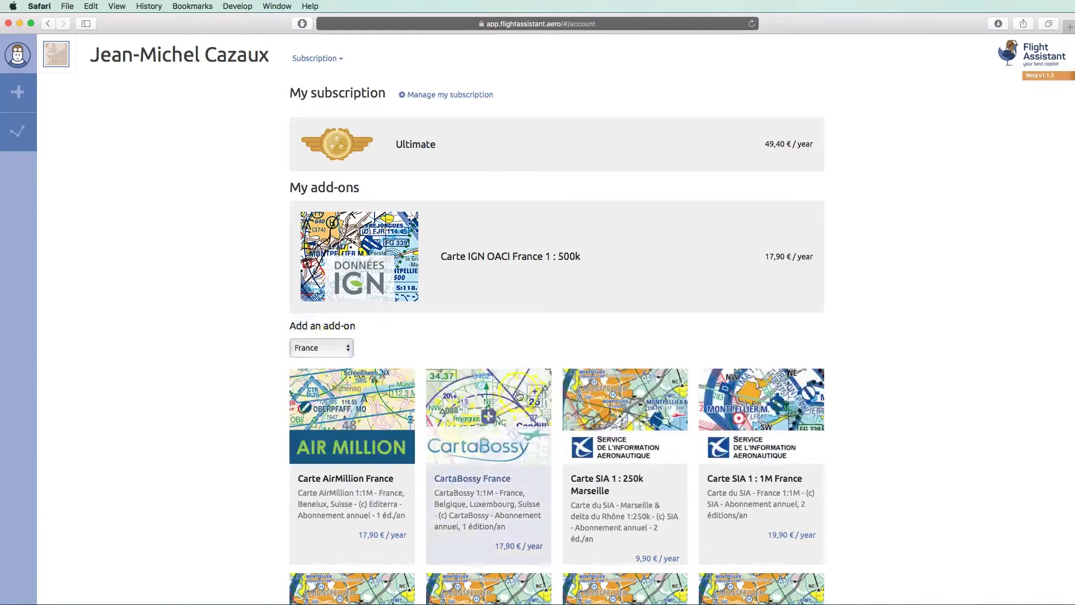
View the account's profile details and return to the subscription page
click(317, 58)
click(314, 94)
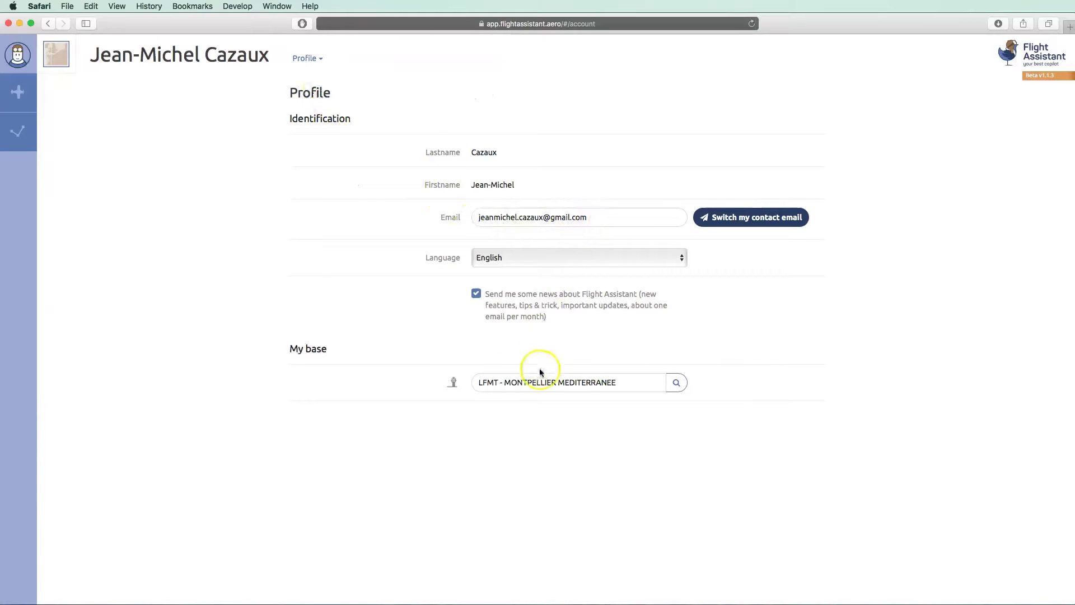
click(307, 58)
click(312, 79)
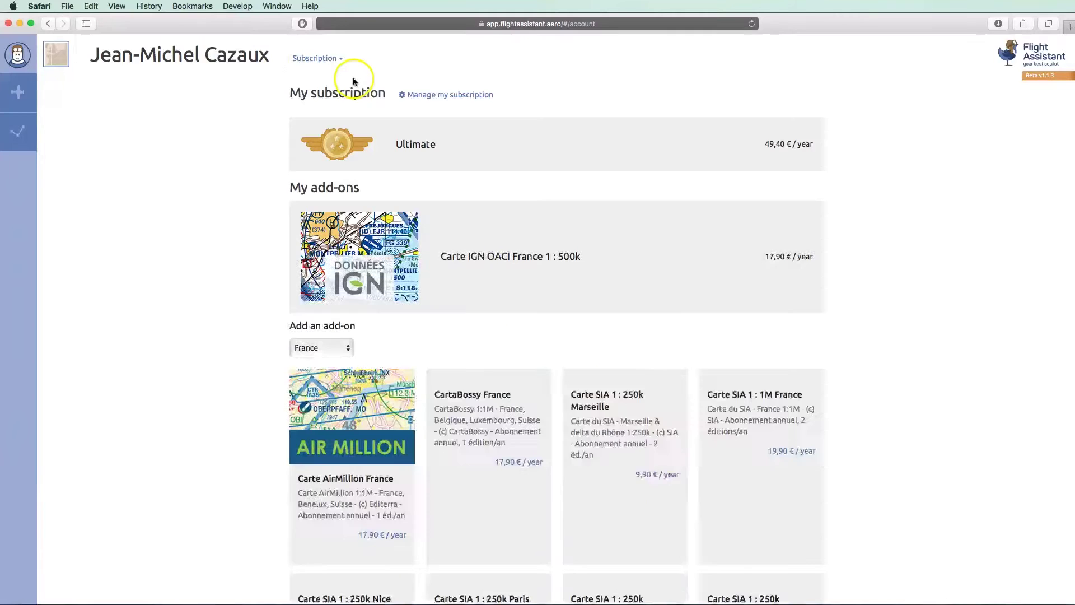
Open plane F-BVCY and review its specifications, performances, weight details and C.G. limits
click(18, 92)
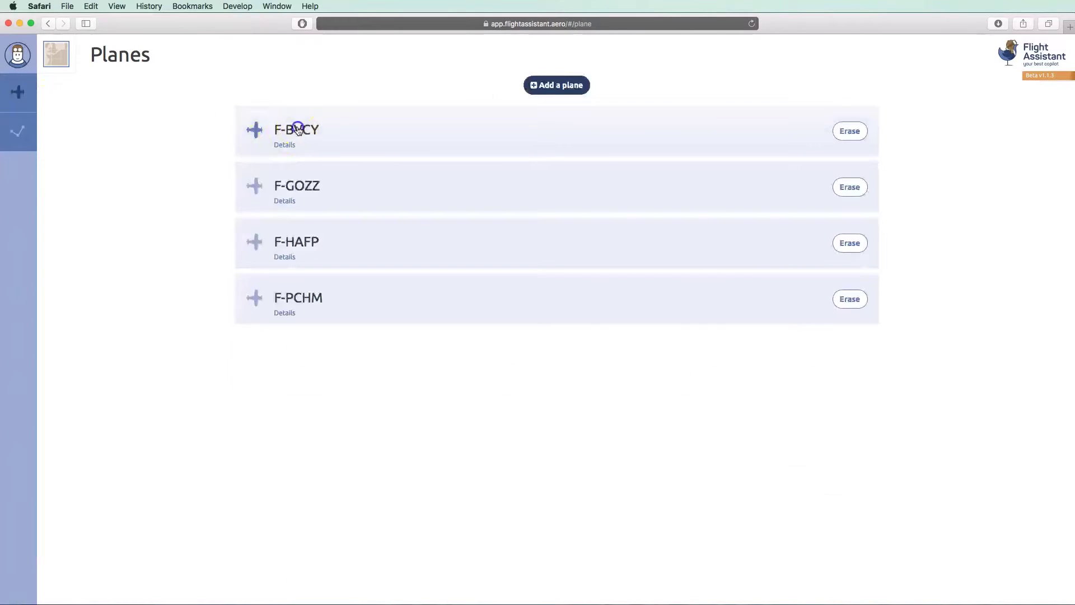
click(298, 129)
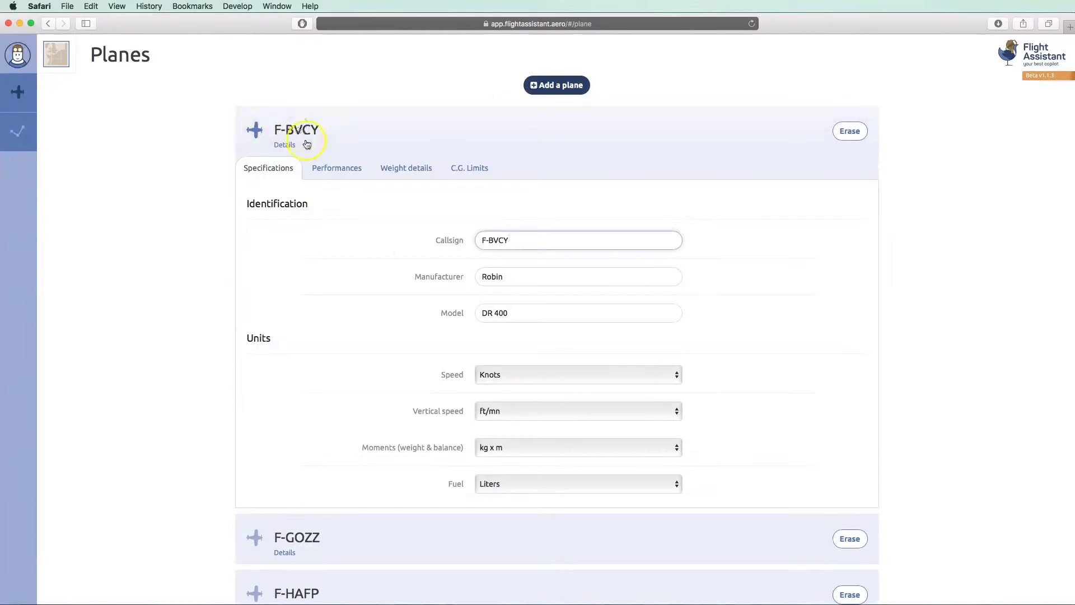
click(347, 171)
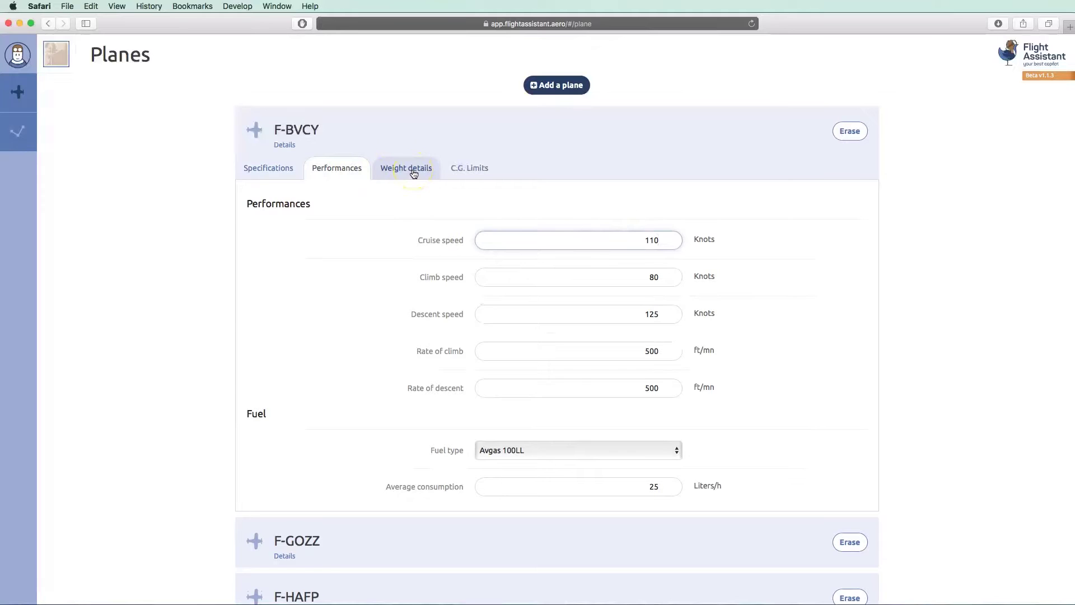
click(414, 173)
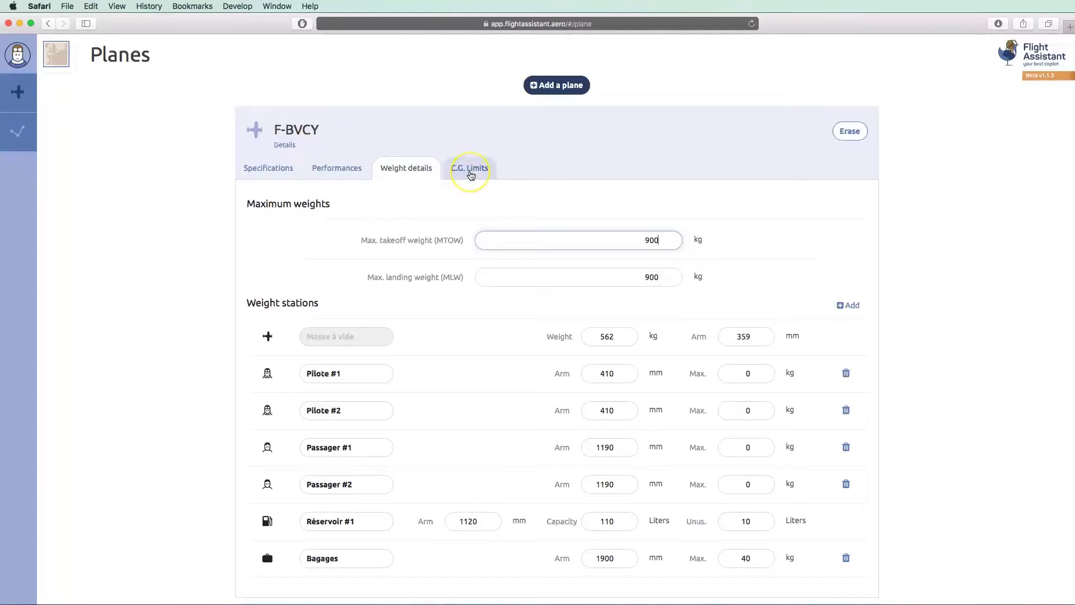
click(471, 176)
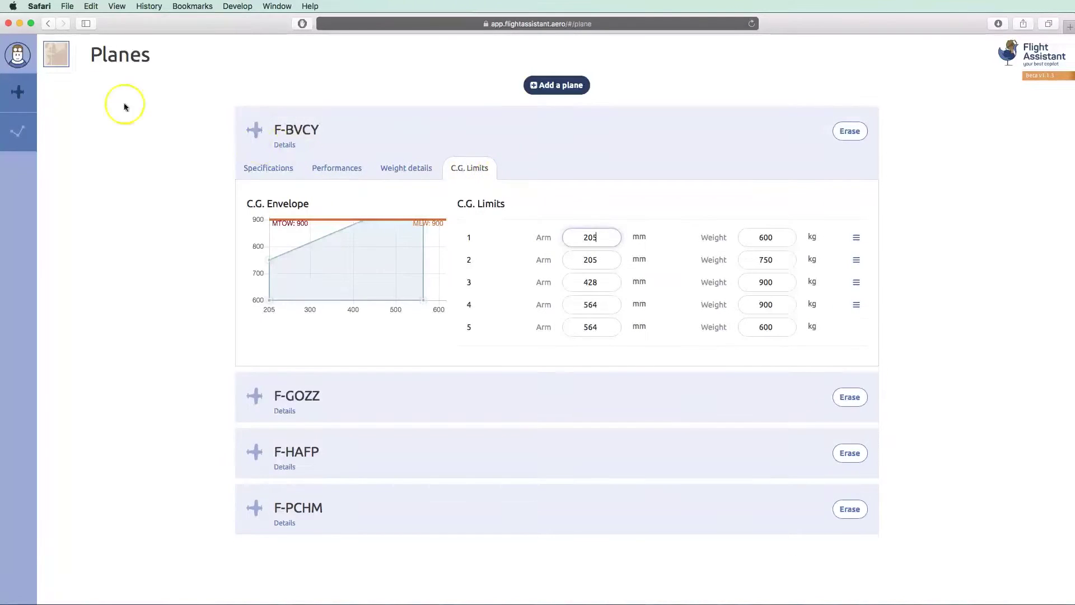
Load the saved MONTPELLIER - AUBENAS navigation on the map and look over its route
click(17, 123)
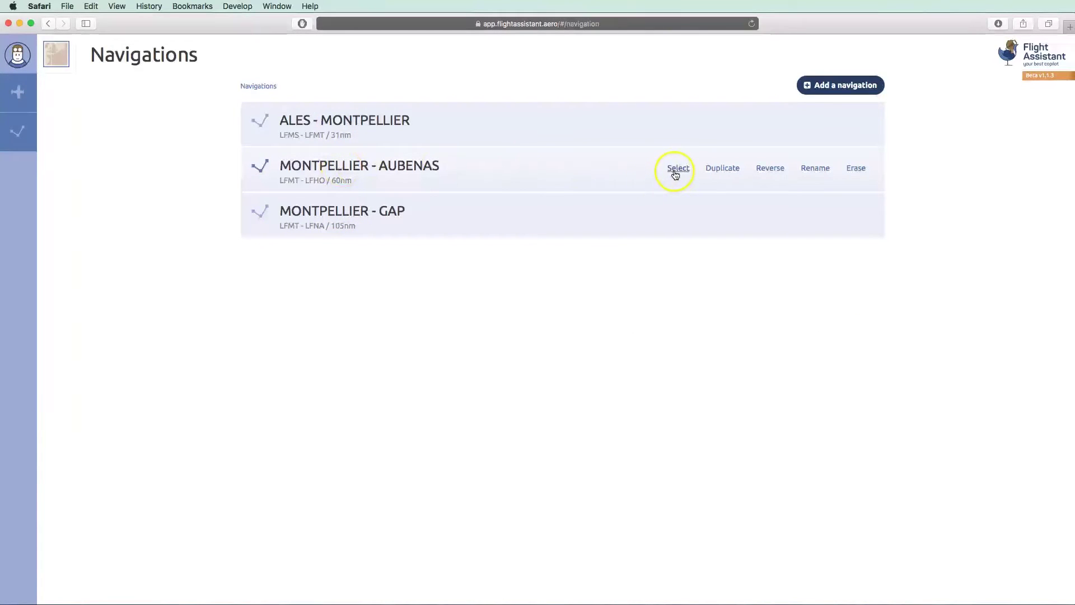
click(677, 169)
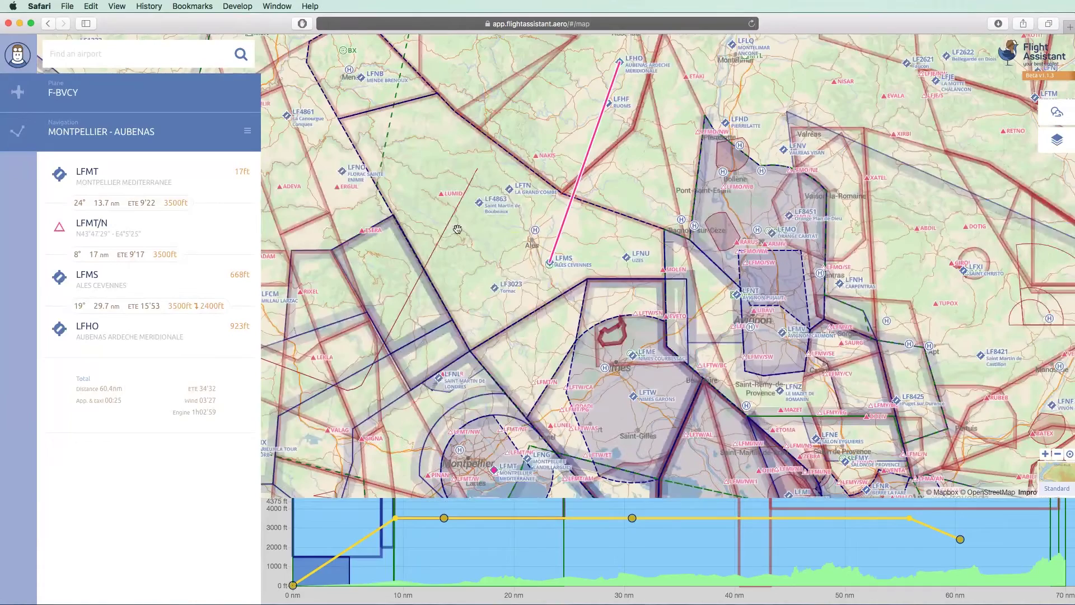
drag(545, 350, 607, 238)
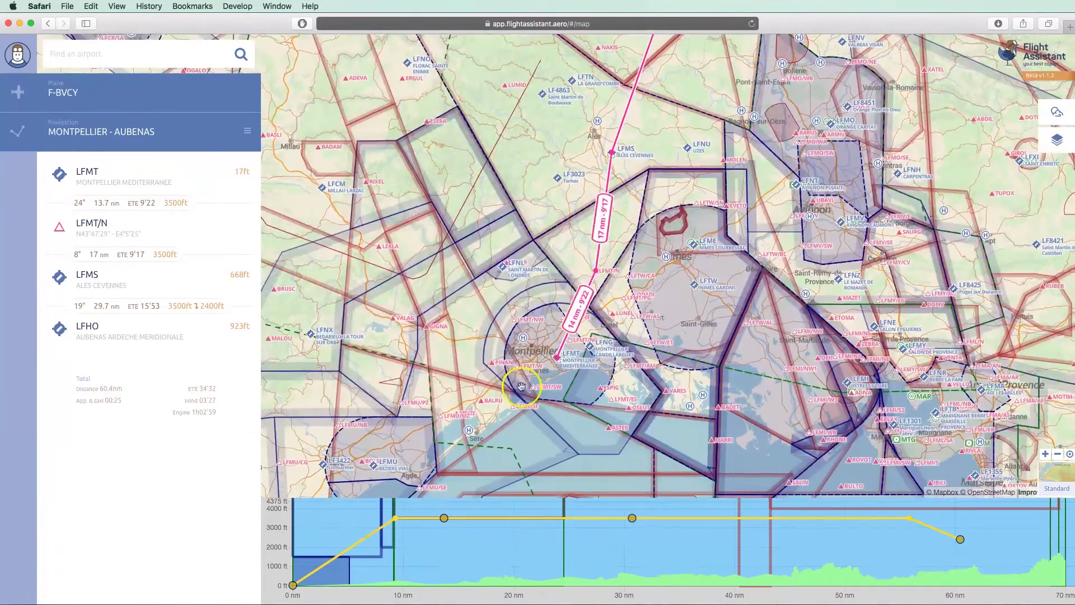
drag(685, 201, 668, 216)
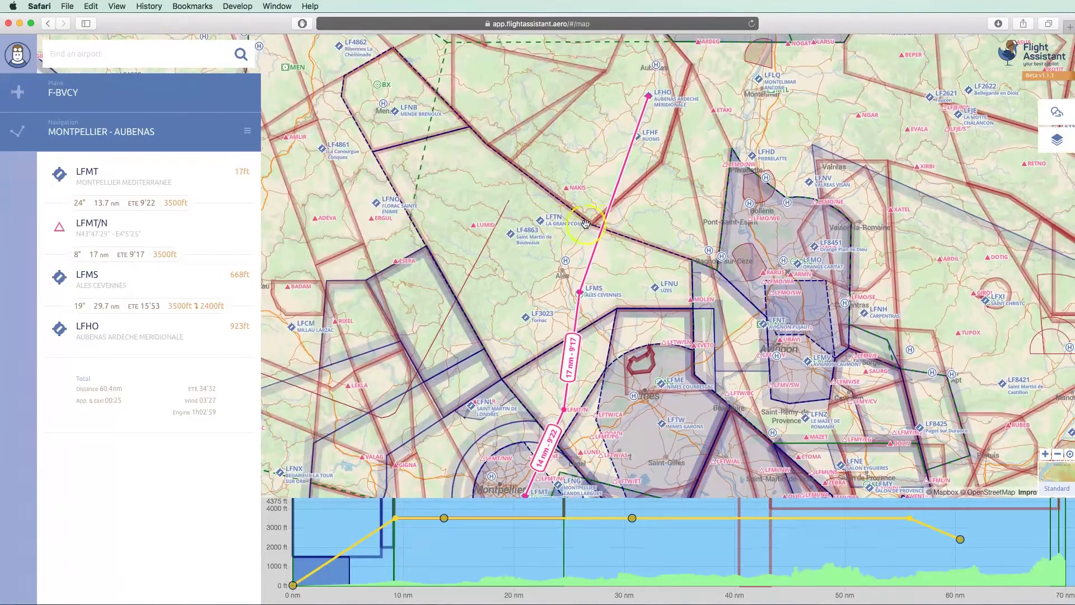
Add LFTN - La Grand'Combe to the navigation as a waypoint and remove it again
click(539, 221)
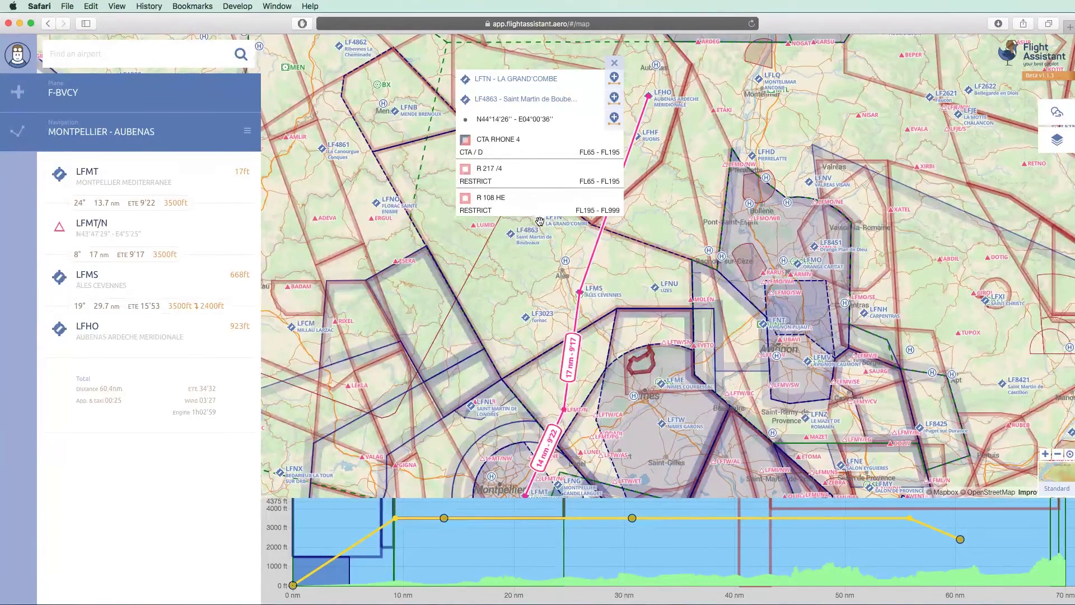
click(614, 78)
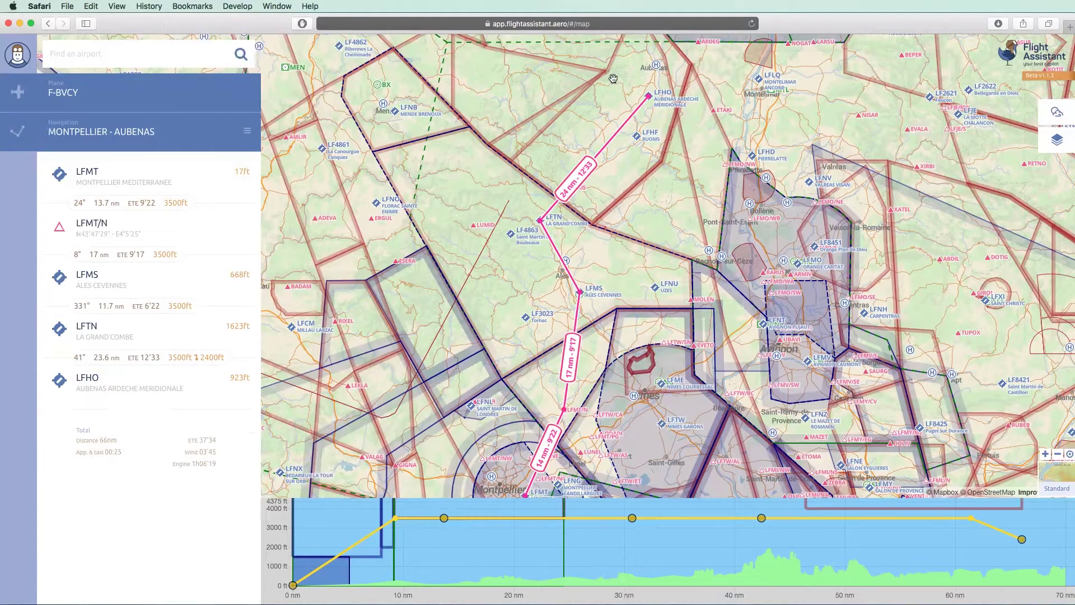
click(540, 222)
click(614, 79)
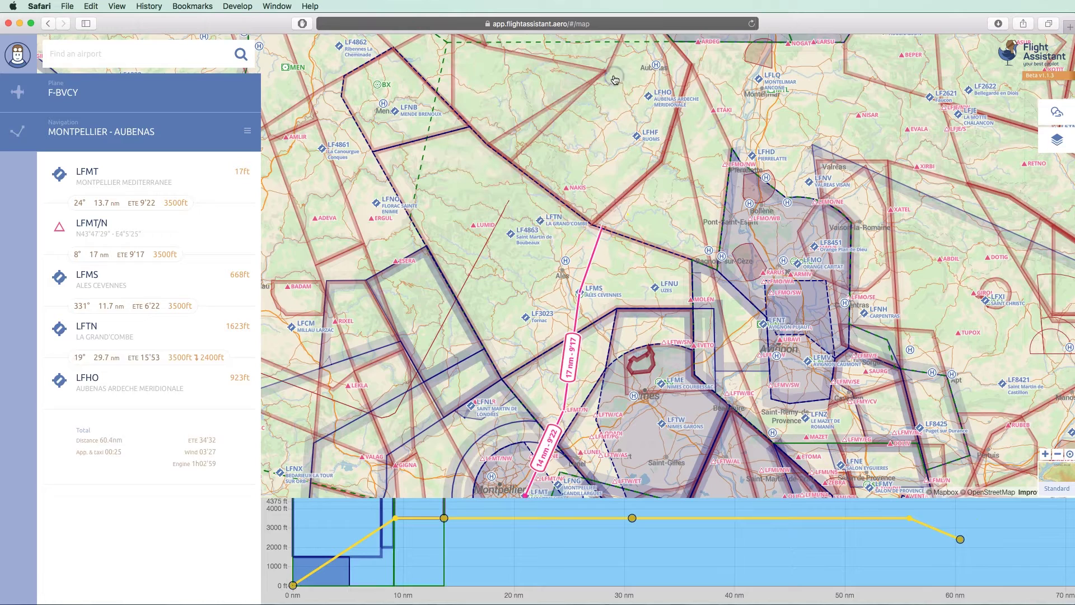
Open the airport information for LFHO - Aubenas Ardeche Meridionale and bring up its documents
drag(643, 226, 570, 248)
double_click(567, 131)
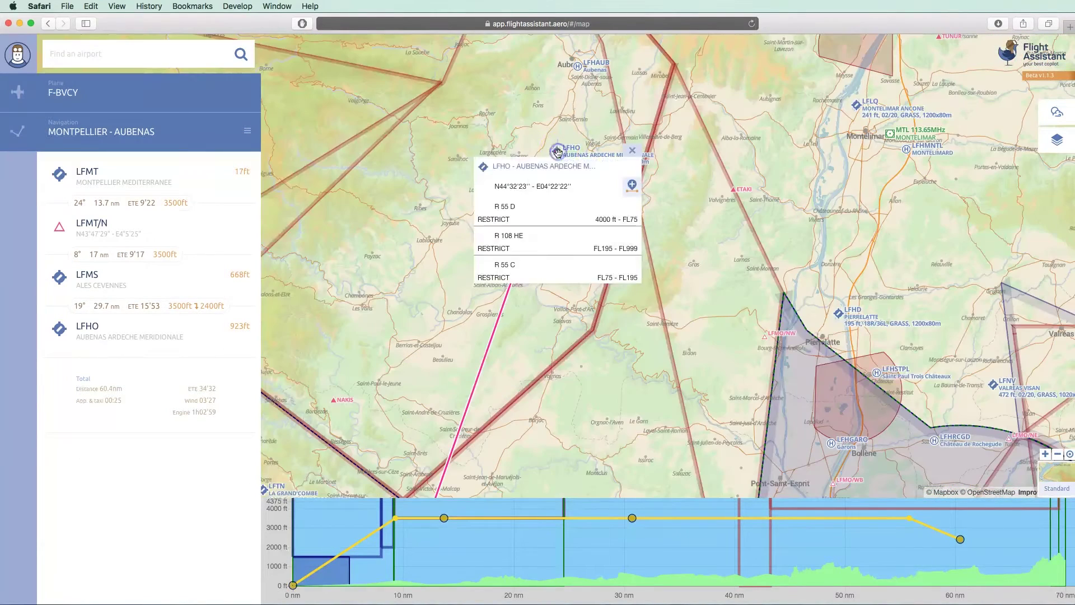
click(549, 167)
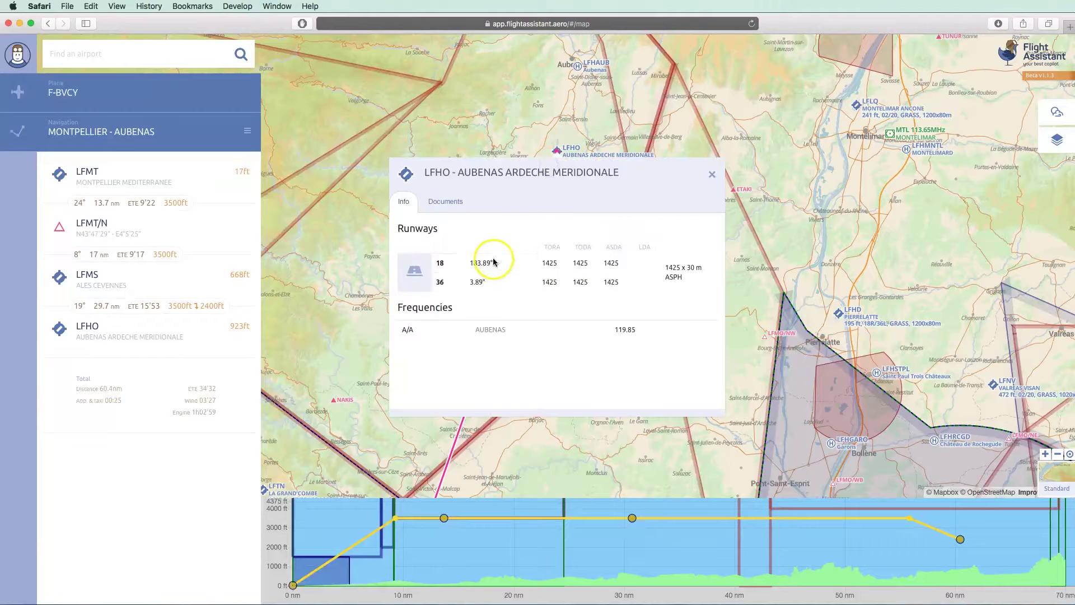
click(447, 204)
Open the LFHO visual approach chart, look through its landing map and runway table, and close it
click(459, 229)
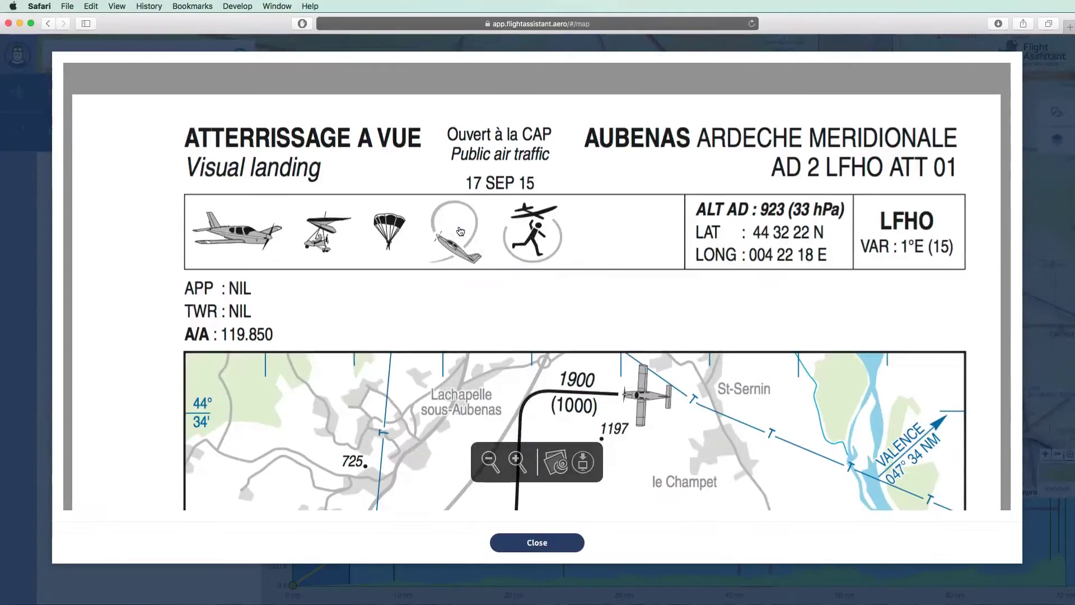
click(506, 311)
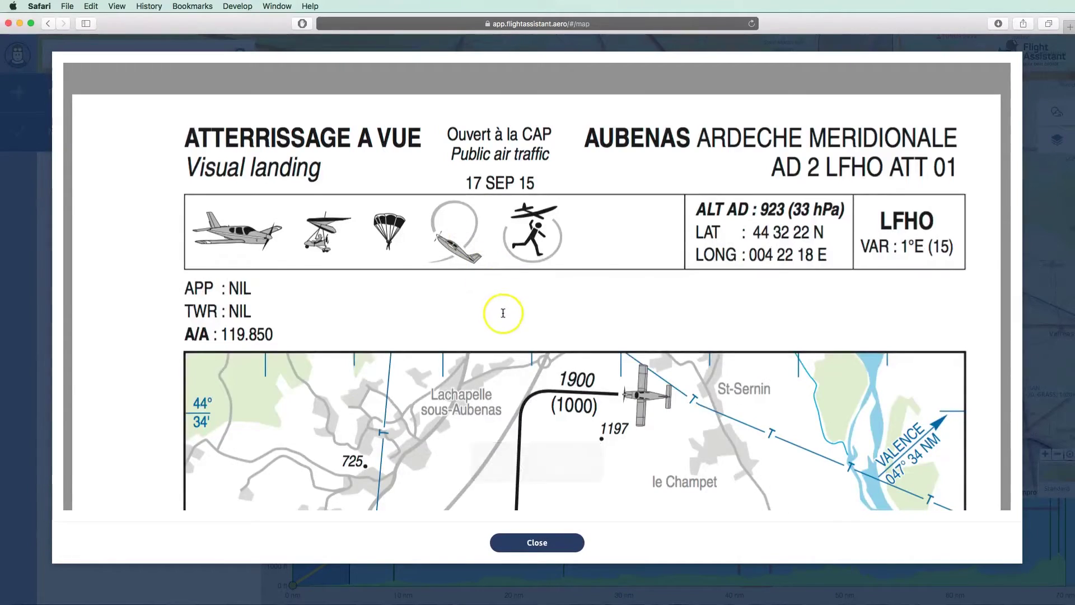
scroll(504, 313, down, 10)
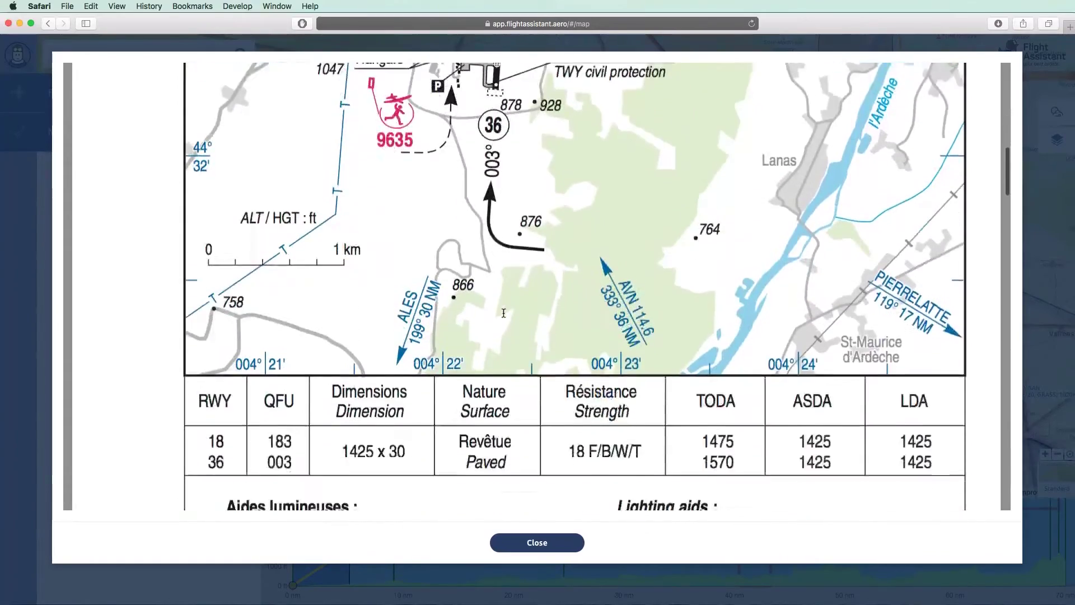
scroll(520, 392, up, 10)
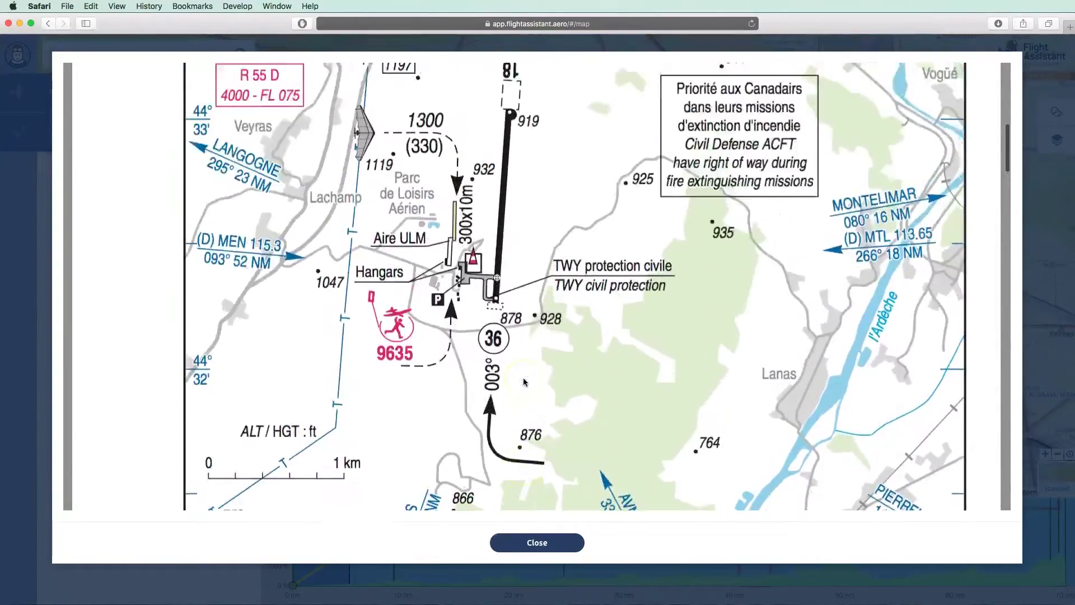
scroll(523, 396, up, 5)
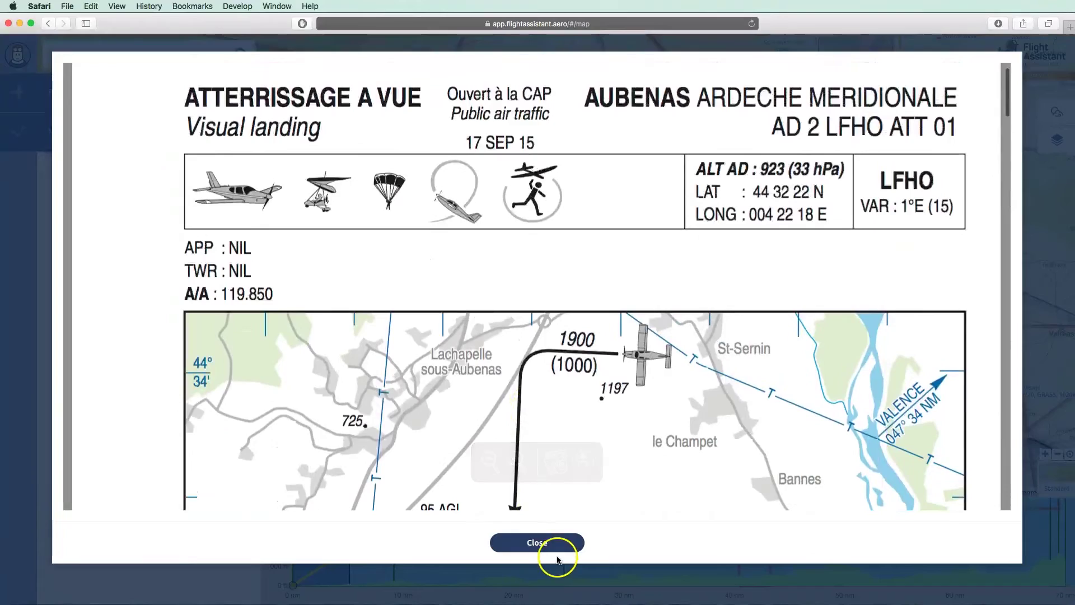
click(550, 546)
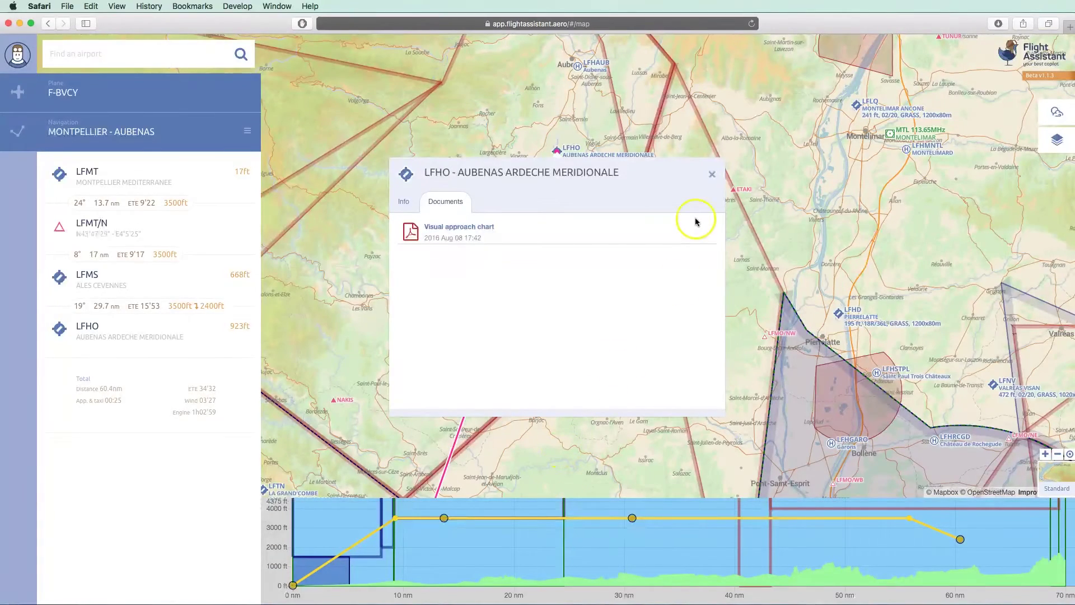
Close the LFHO airport information and open the details for LFTW - Nimes Garons on the map
click(713, 175)
drag(518, 380, 631, 108)
drag(660, 406, 632, 137)
drag(774, 431, 717, 324)
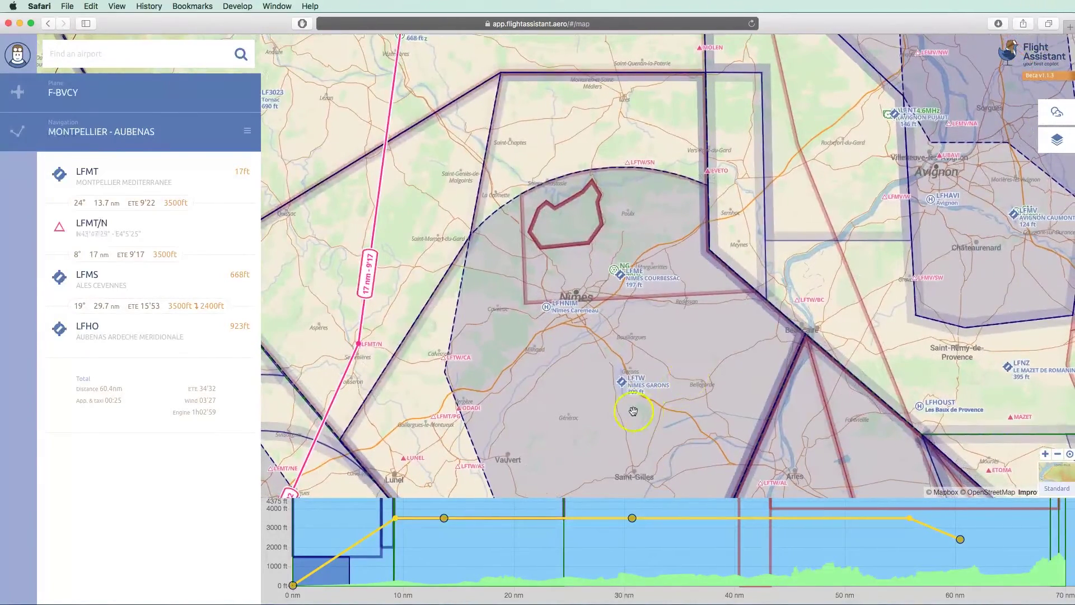
click(622, 383)
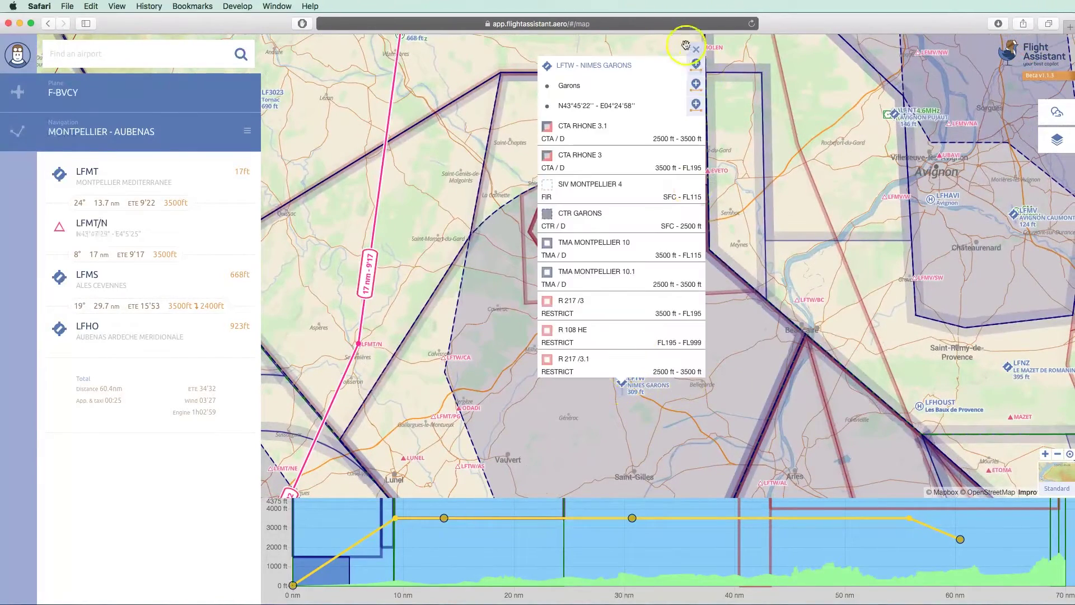
click(593, 65)
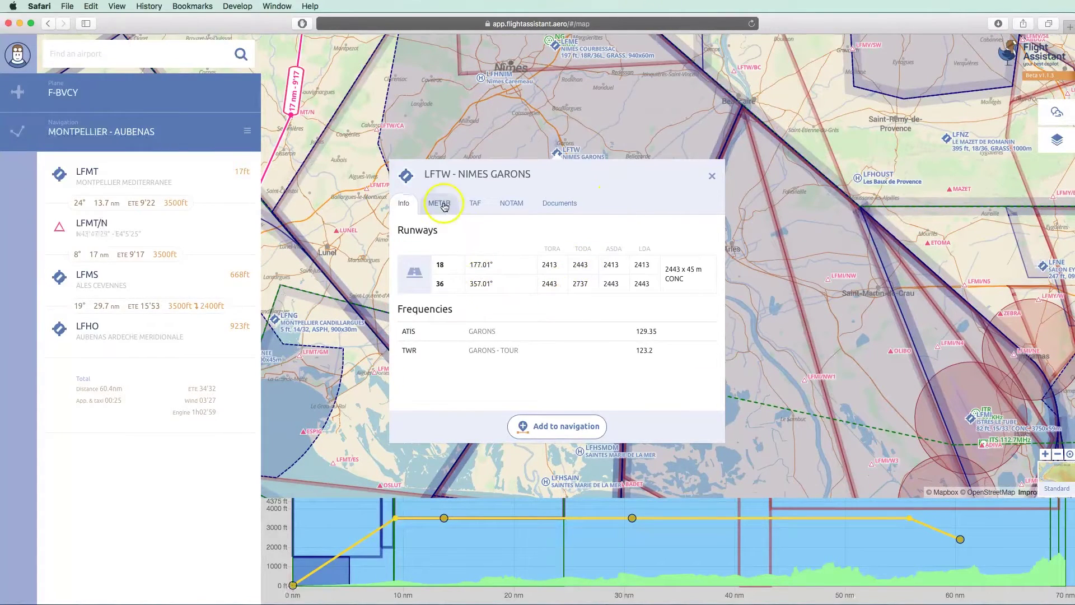
Read through the METAR and TAF weather reports for LFTW - Nimes Garons
click(442, 203)
scroll(499, 307, down, 4)
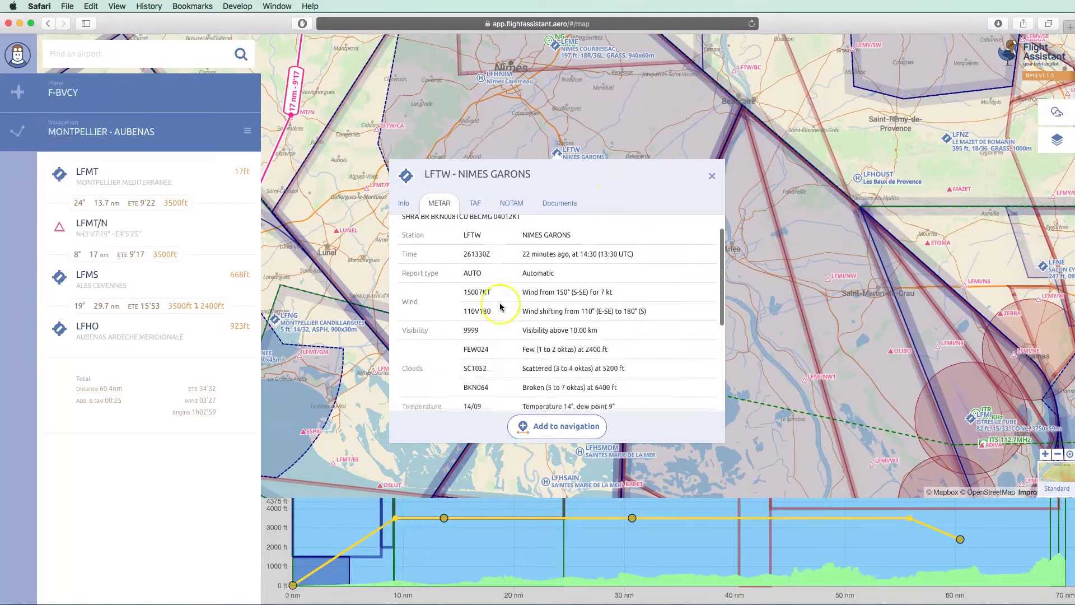
scroll(499, 306, up, 5)
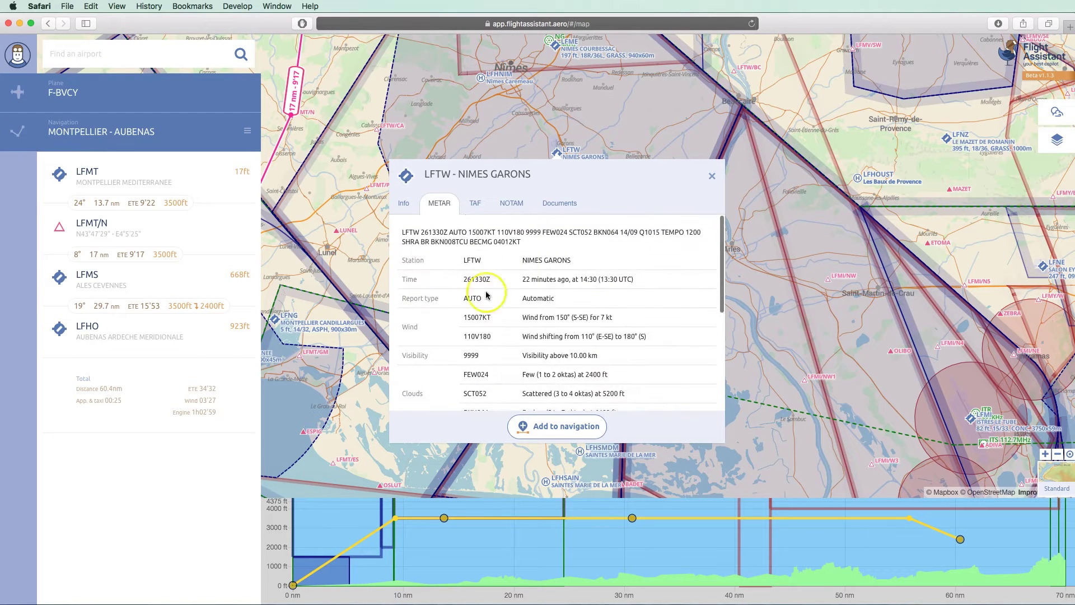
click(476, 204)
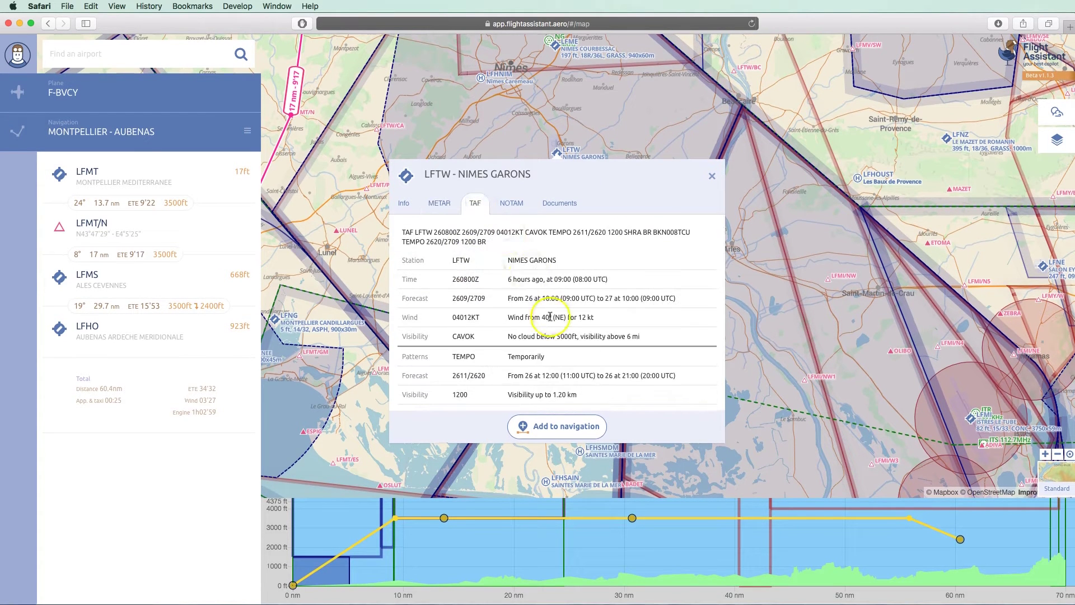
scroll(550, 317, down, 5)
scroll(550, 314, up, 5)
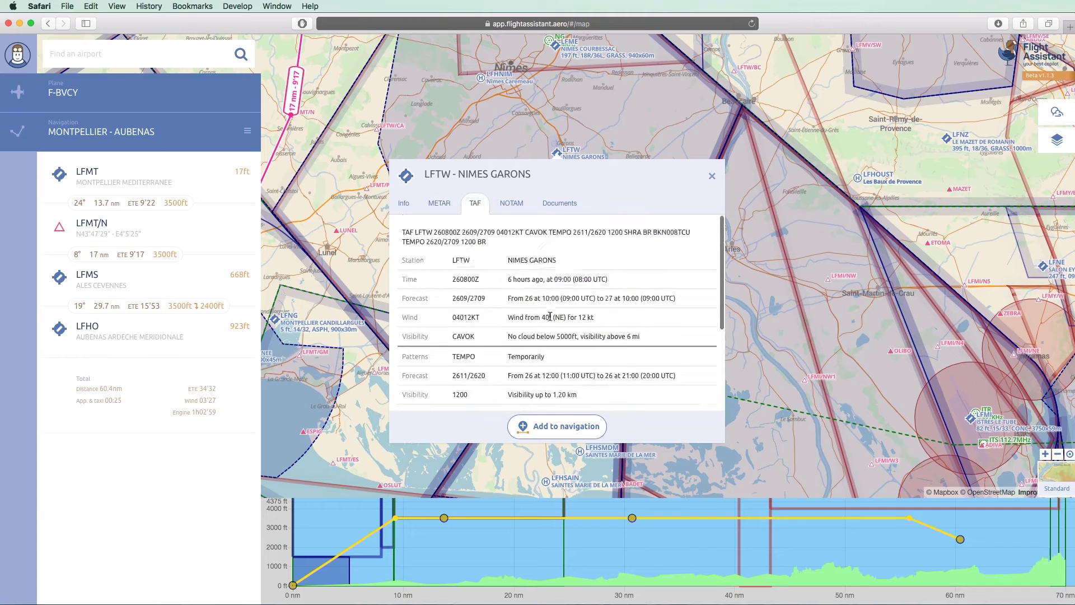
Read the full text of NOTAM LFFA-B3653/16 for Nimes Garons and close the airport information
click(516, 205)
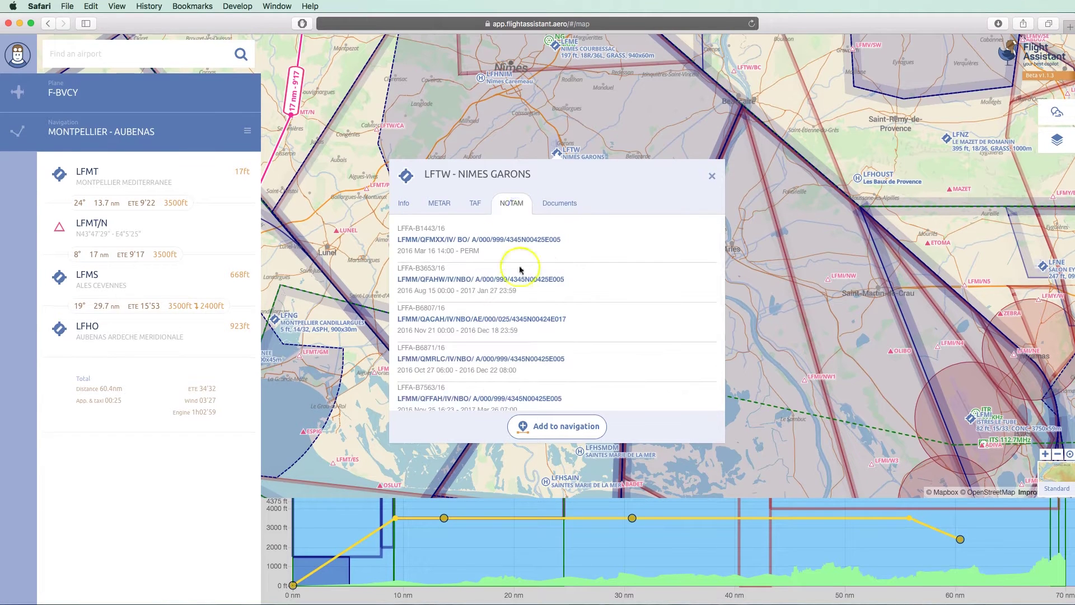
click(476, 280)
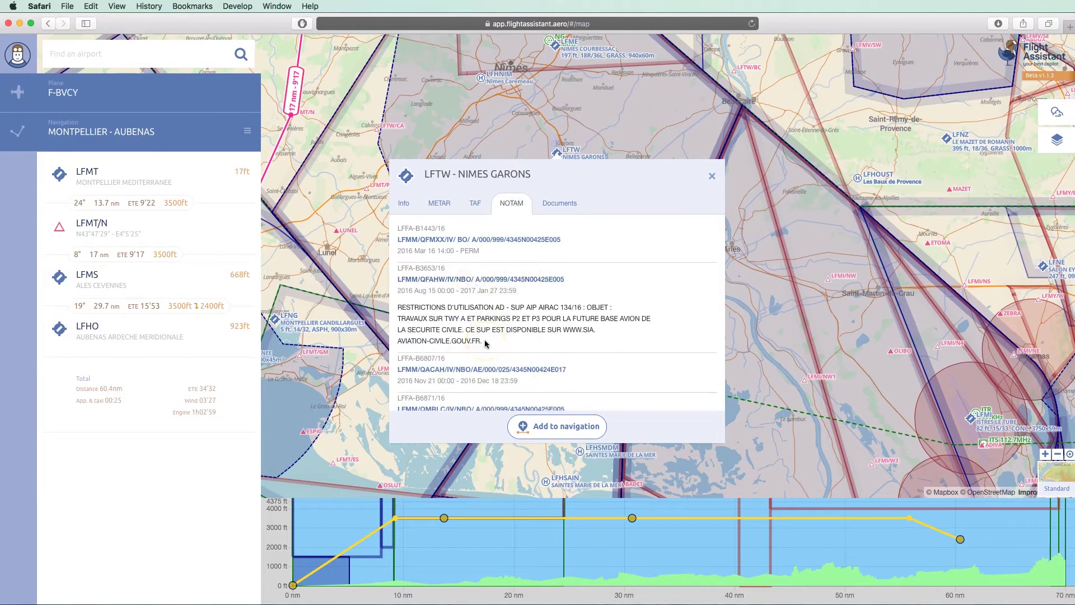
click(713, 178)
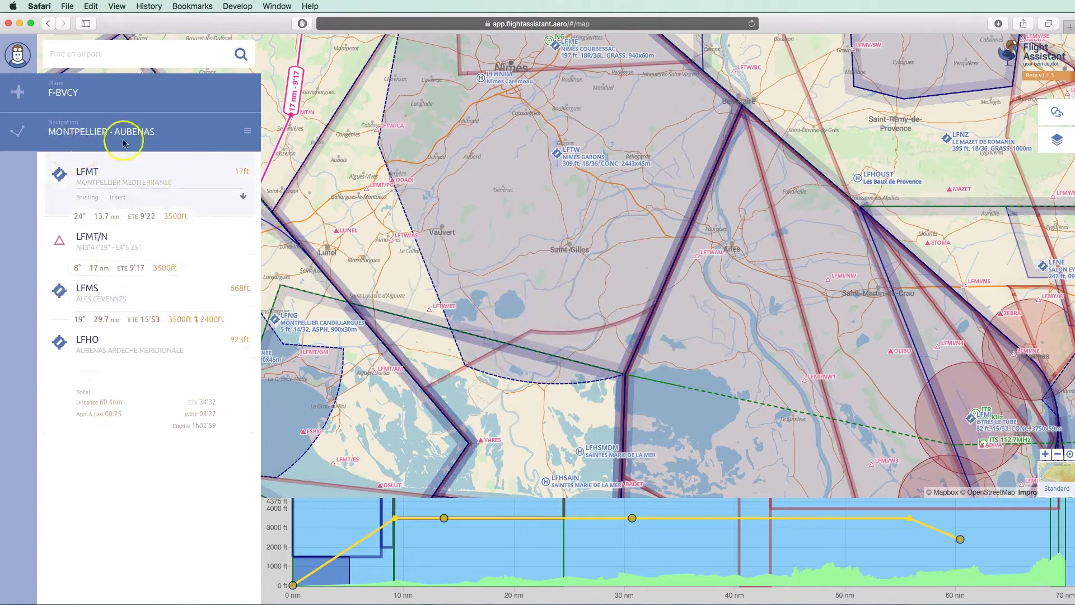
Start a new navigation from LFHO - Aubenas Ardeche Meridionale to LFMT - Montpellier Mediterranee after viewing the saved navigations
click(18, 131)
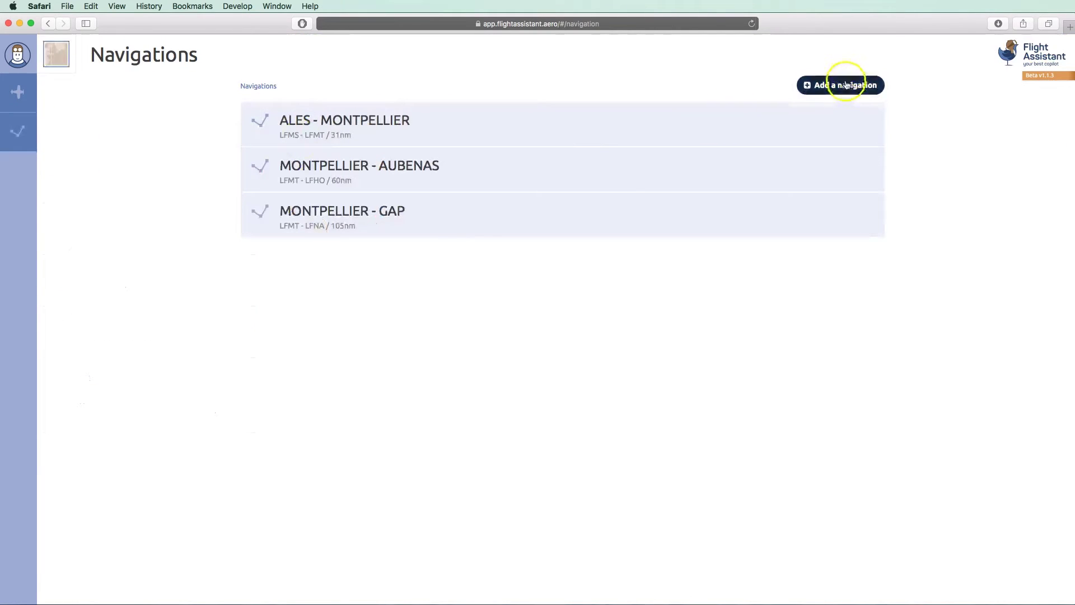
click(54, 54)
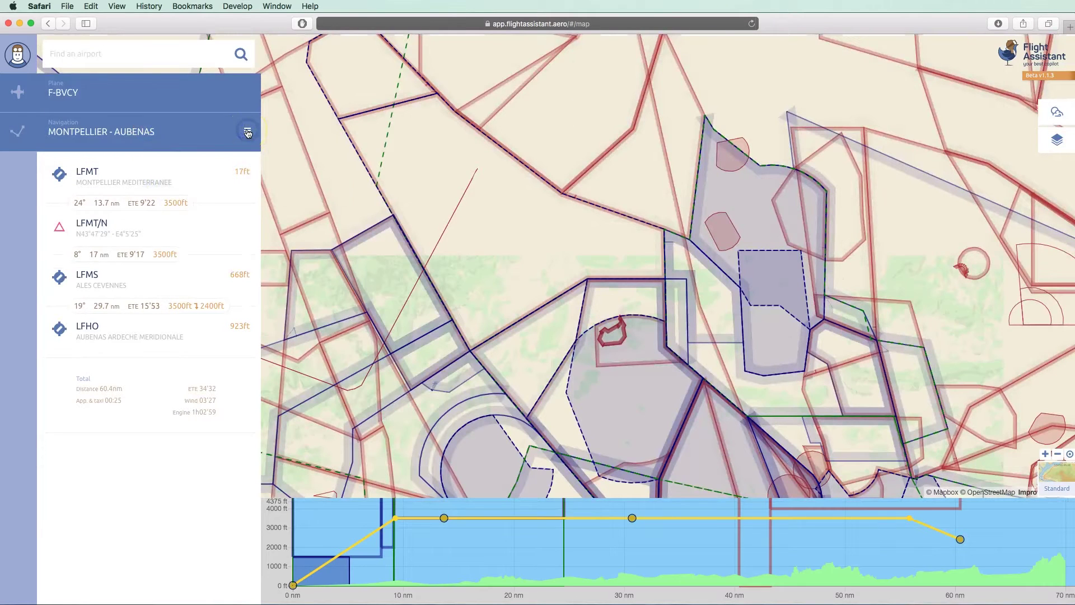
click(247, 132)
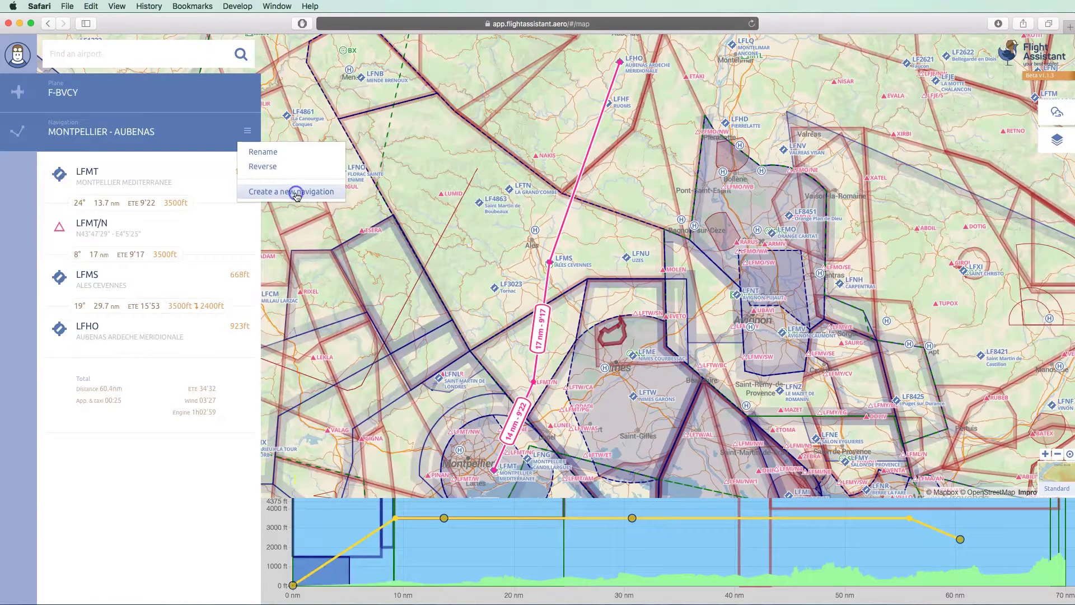
click(297, 192)
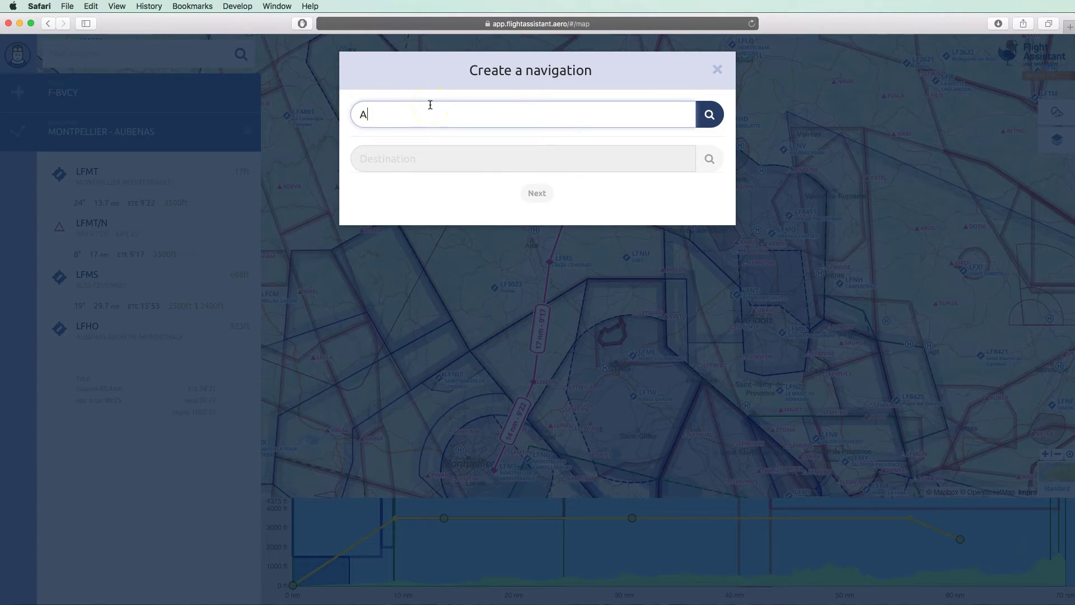
text(AUBE)
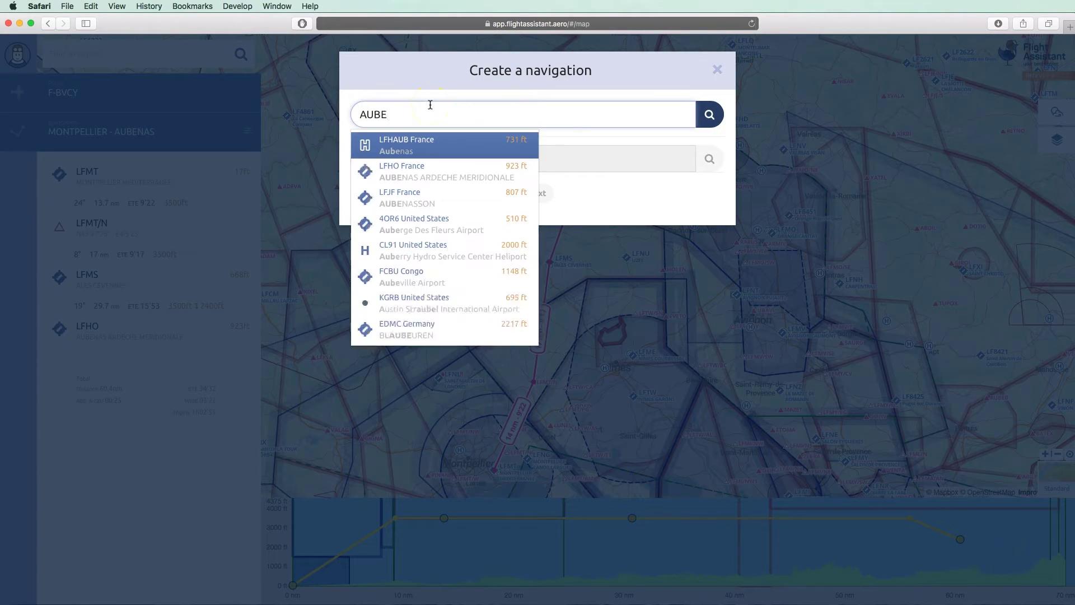
click(413, 167)
click(415, 164)
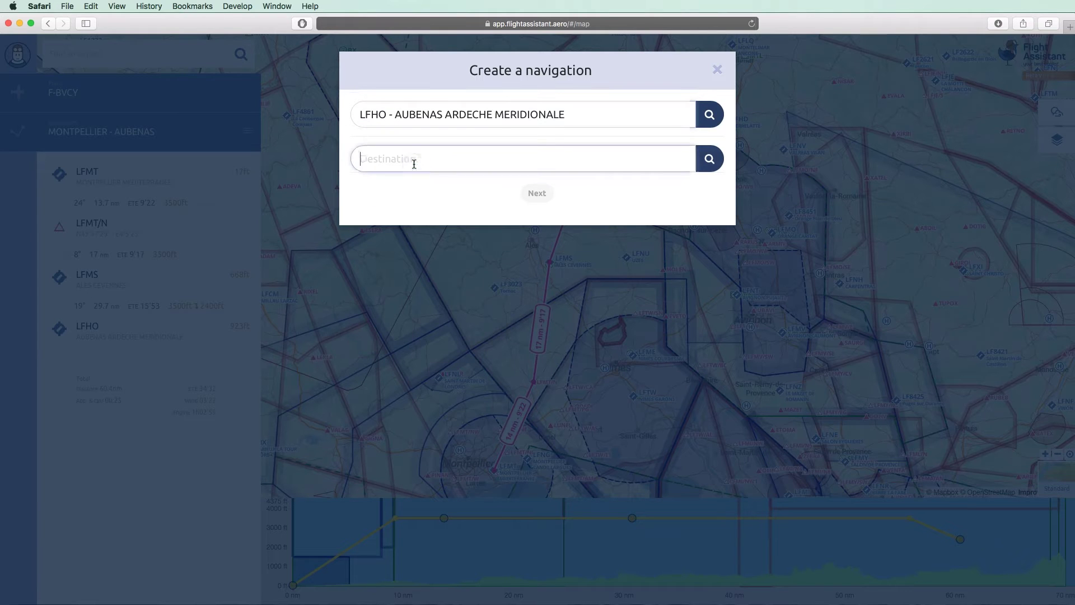
text(LFMT)
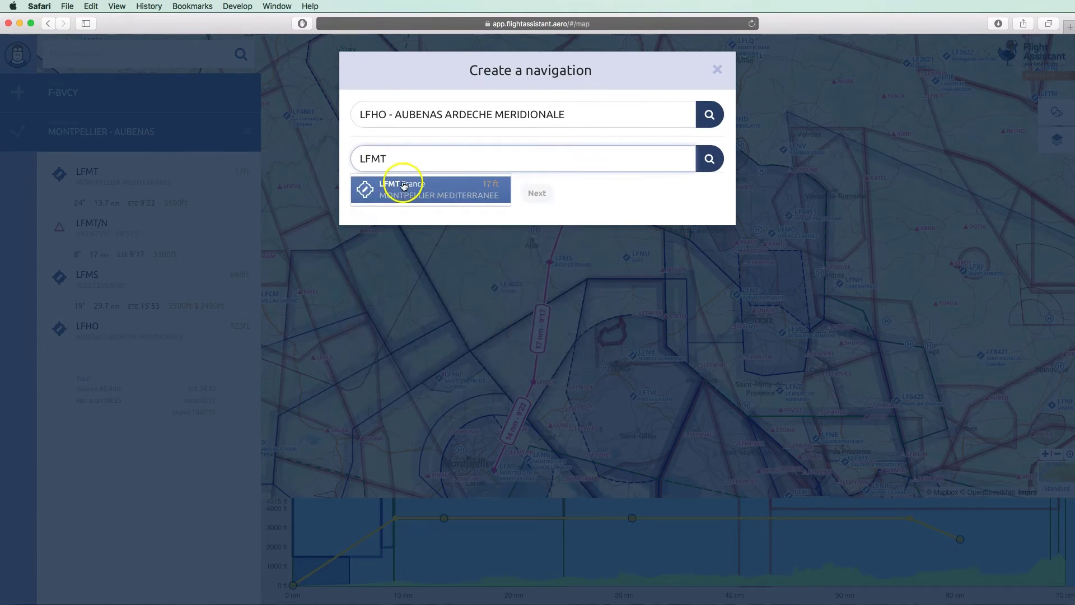
click(405, 183)
click(537, 193)
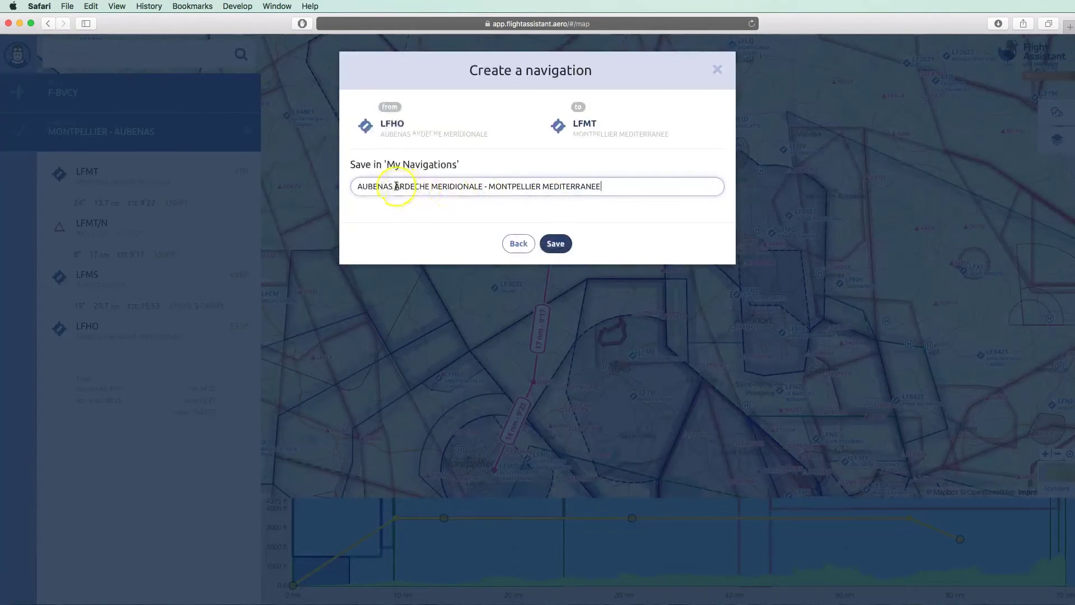
Shorten the new navigation's name to AUBENAS - MONTPELLIER and save it
drag(395, 186, 476, 186)
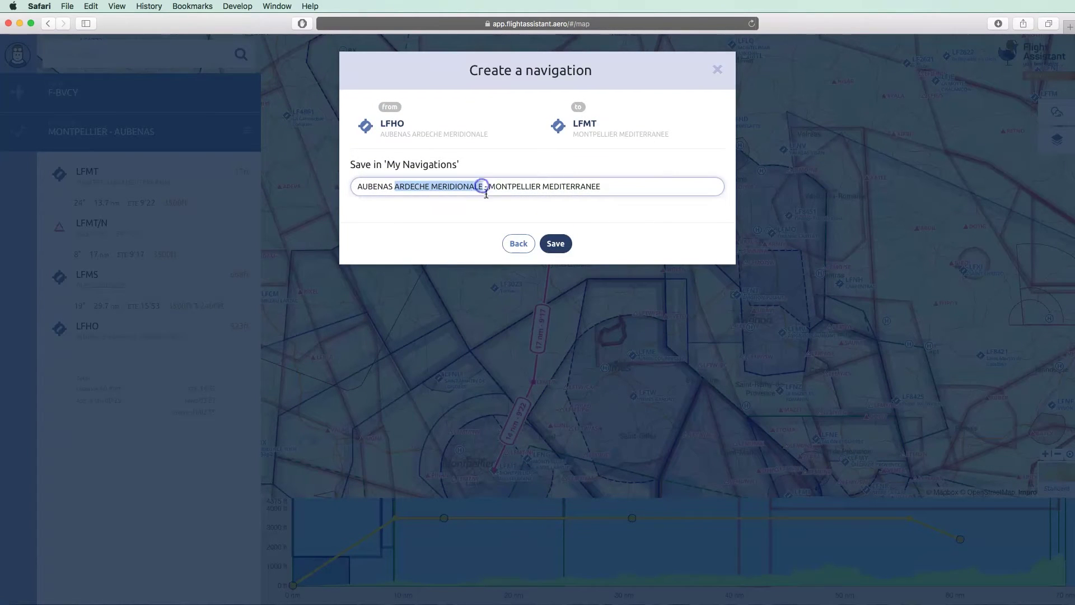
key(BackSpace)
double_click(470, 186)
key(BackSpace)
click(556, 246)
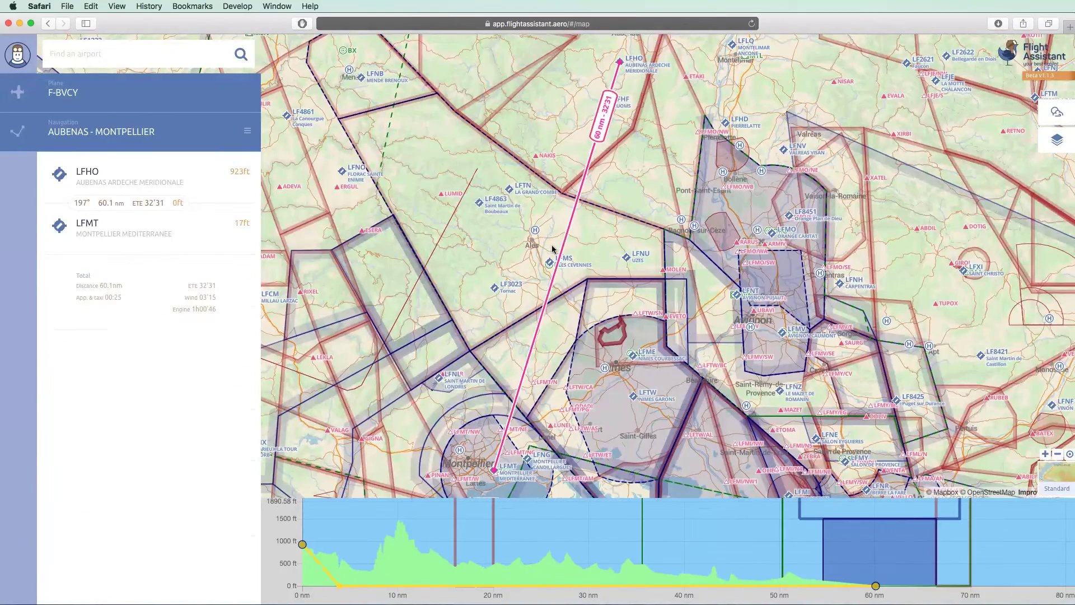
Open the airport information for the destination LFMT - Montpellier Mediterranee and bring up its documents
drag(576, 267, 575, 261)
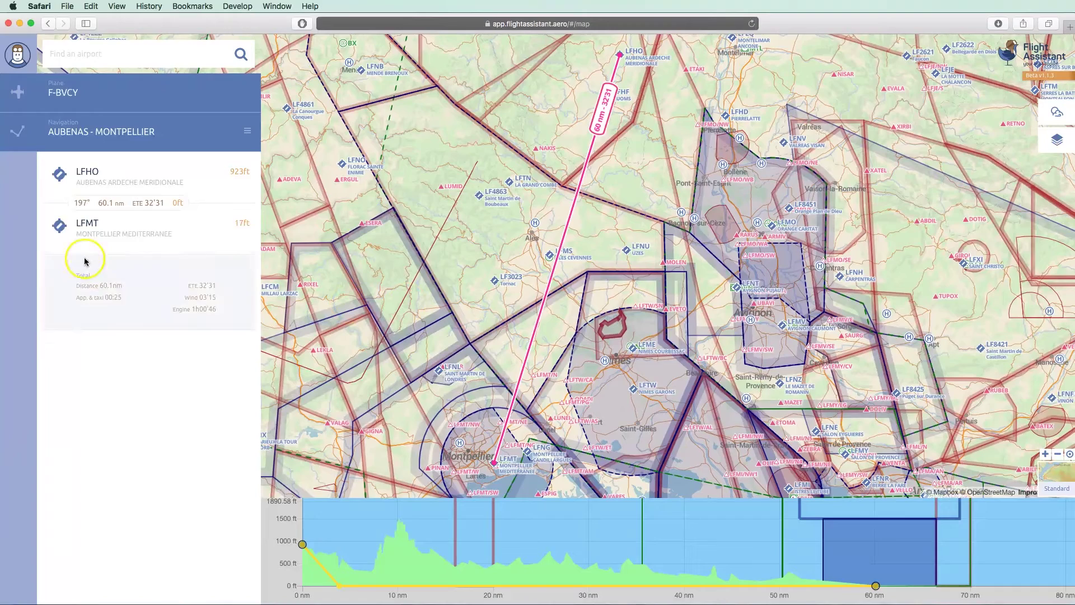
click(57, 227)
click(85, 248)
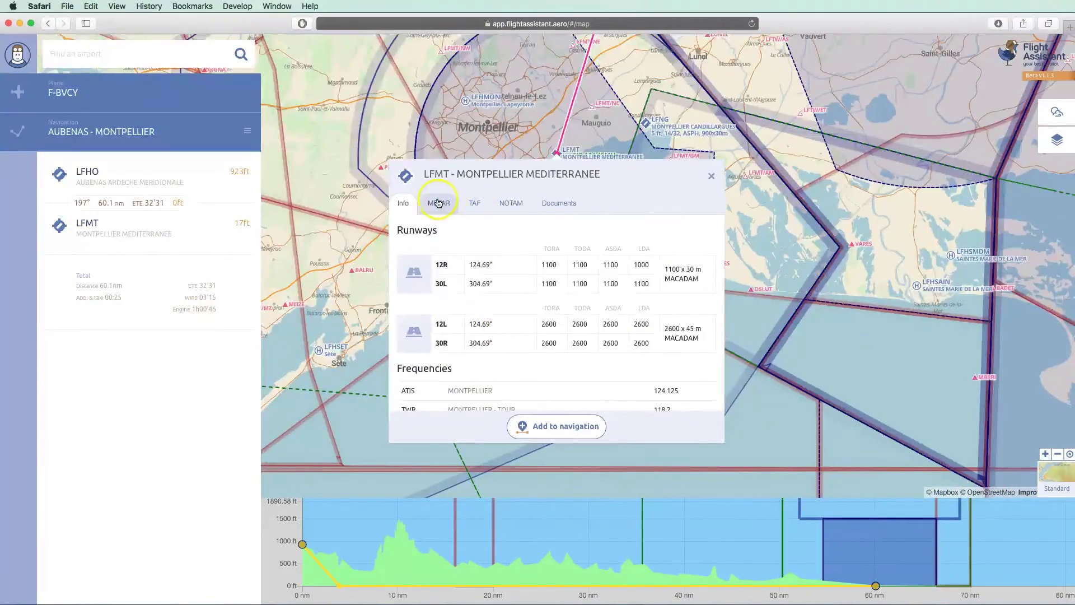
click(559, 203)
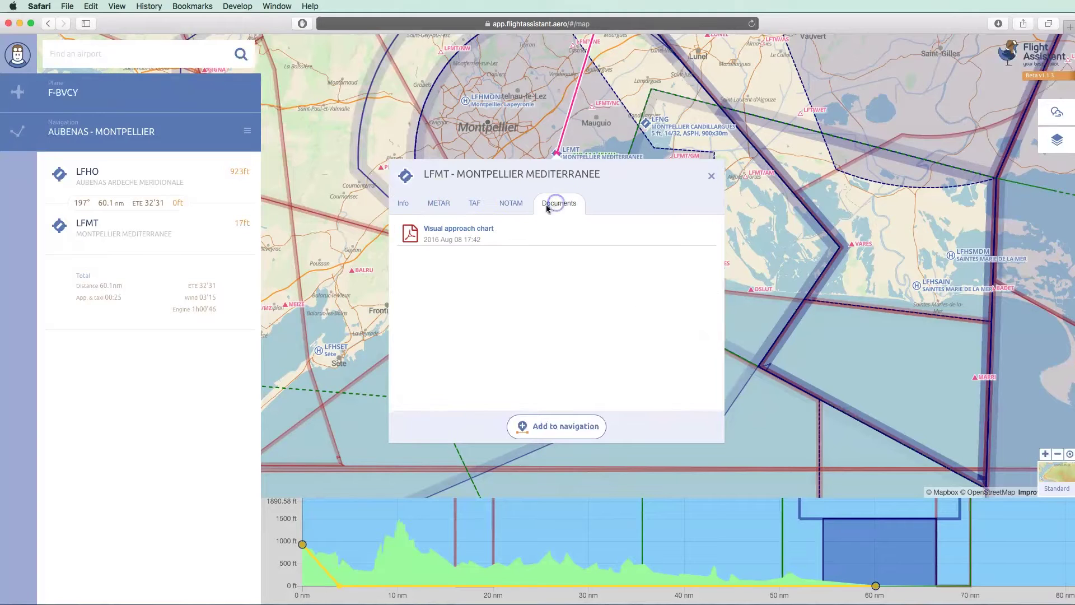
Open the LFMT visual approach chart, examine its approach and landing maps, and close the chart and airport information
click(448, 231)
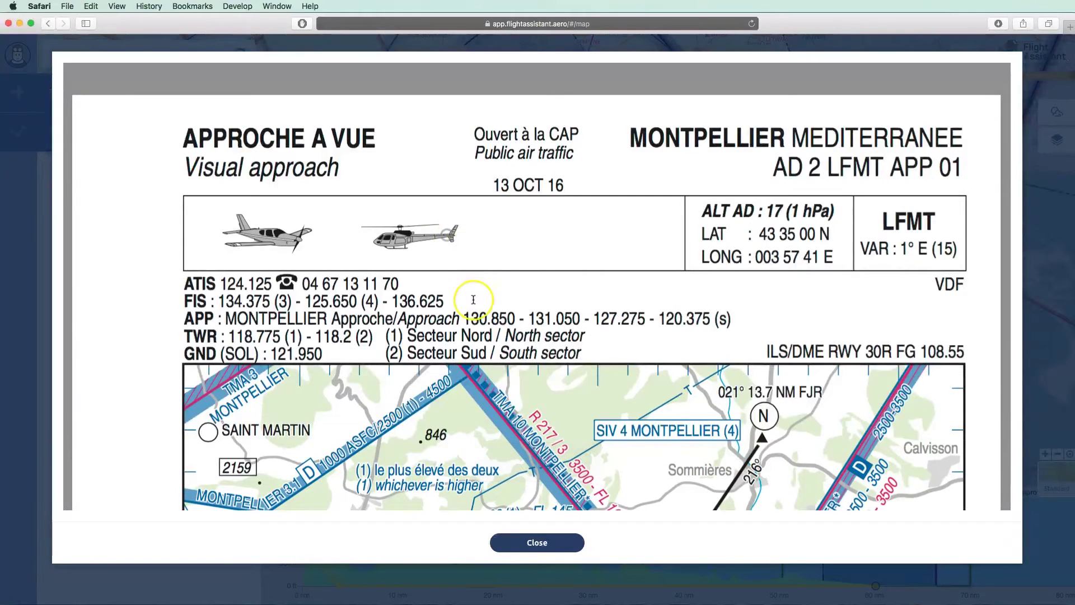
scroll(473, 299, down, 5)
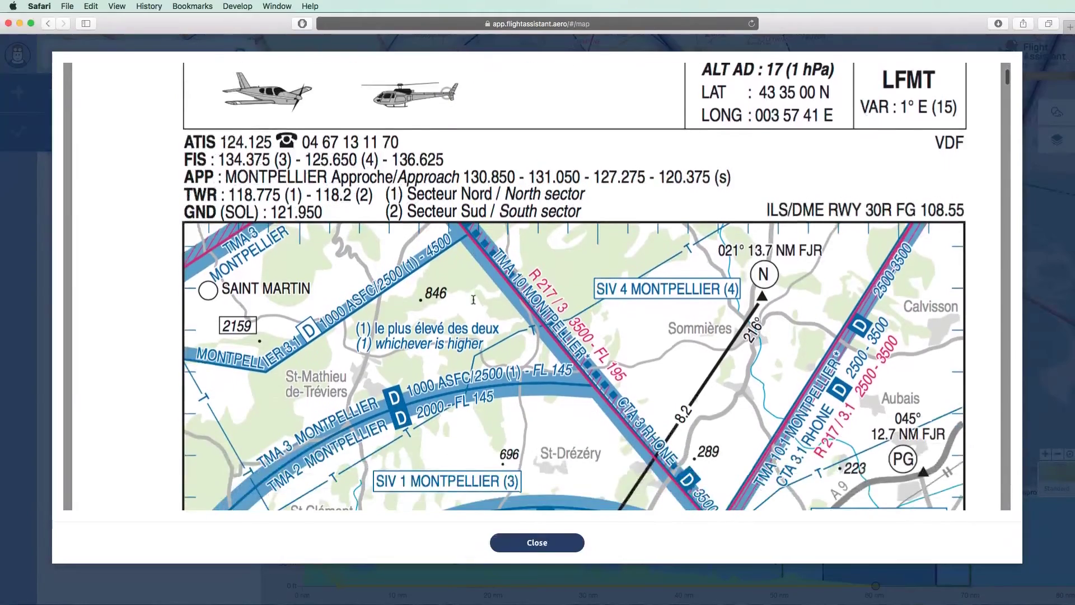
scroll(473, 300, down, 12)
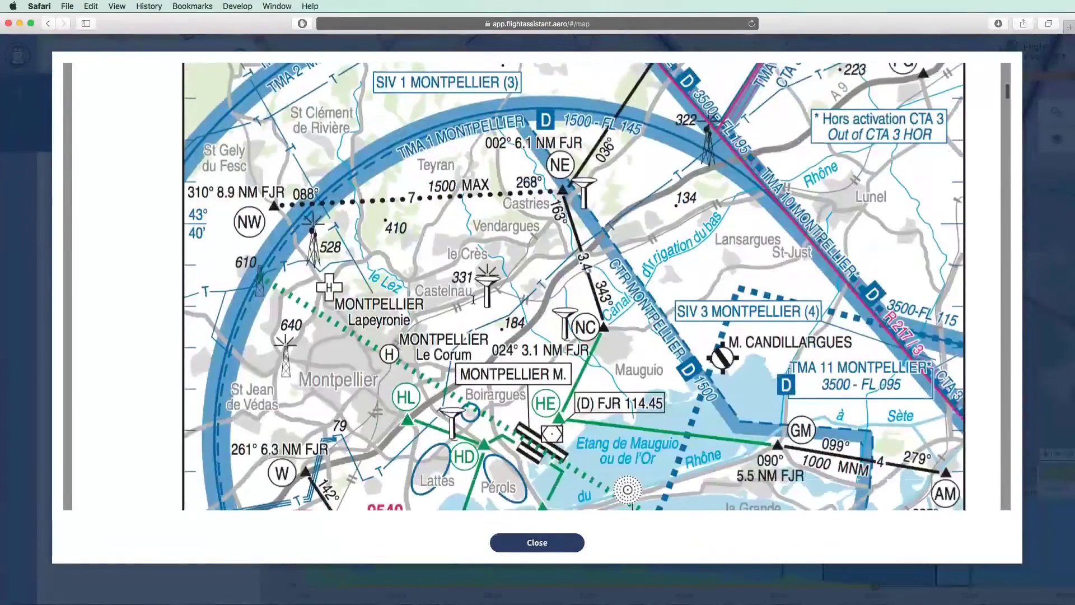
scroll(473, 300, down, 20)
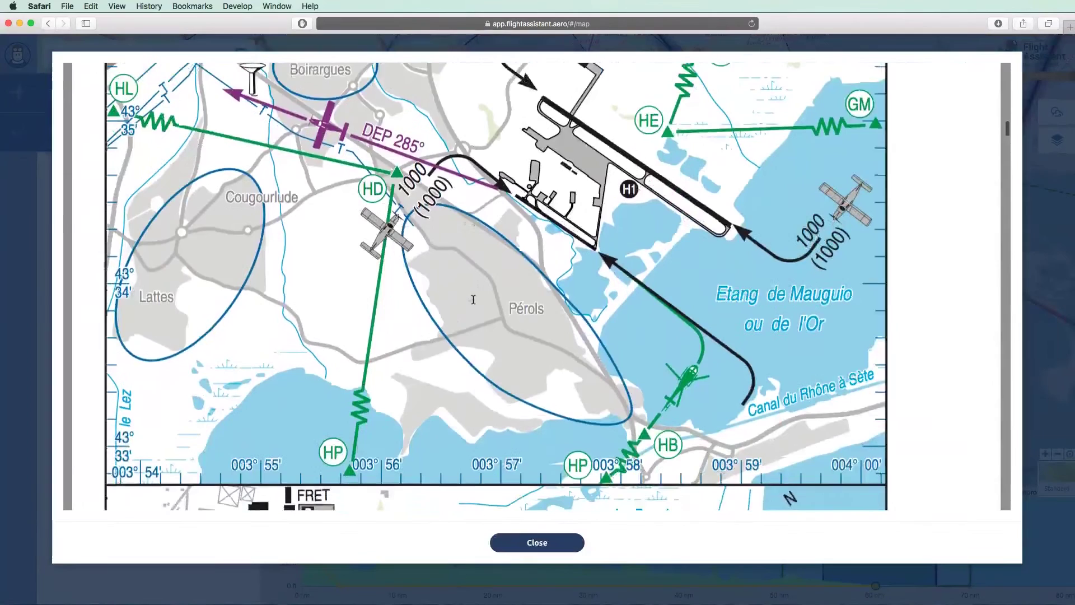
scroll(473, 299, down, 5)
scroll(474, 299, up, 3)
click(811, 224)
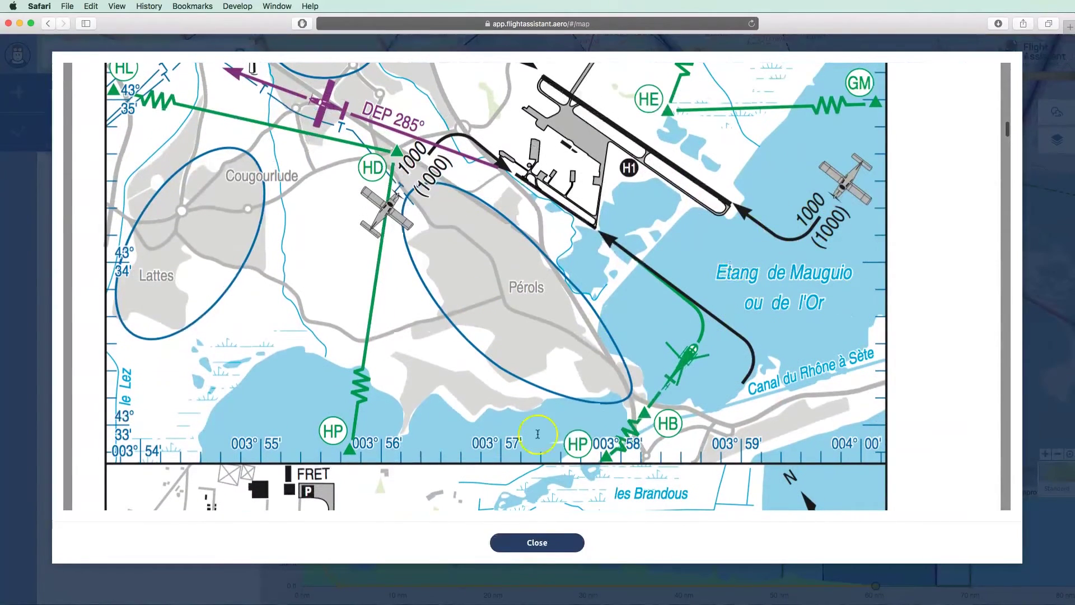
click(549, 554)
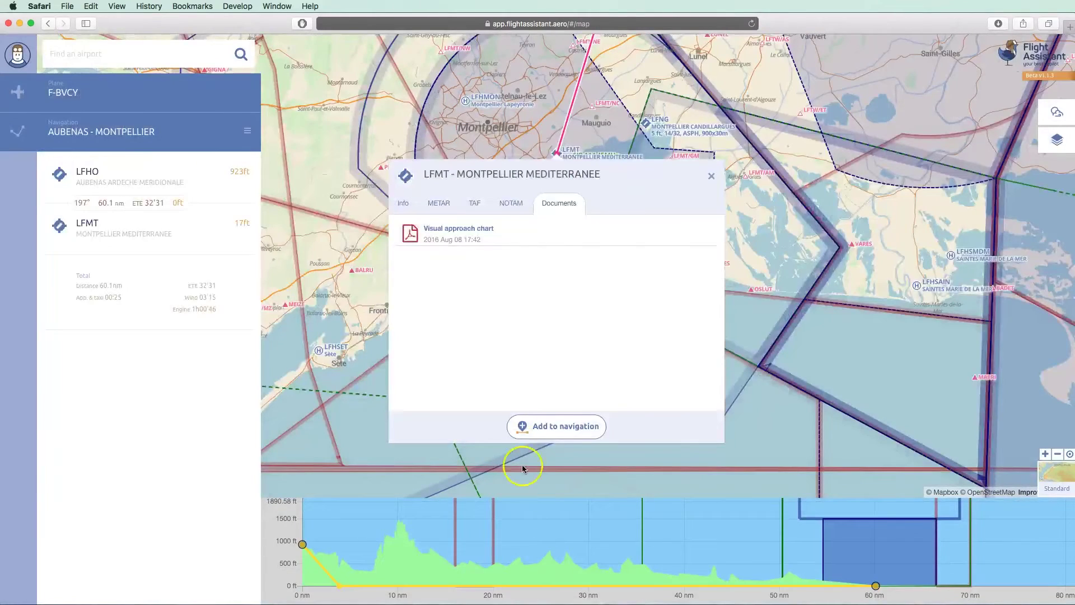
click(712, 177)
Add the reporting points LFMT/NE and LFMT/N to the navigation as waypoints before Montpellier
drag(620, 174, 549, 318)
drag(568, 263, 554, 317)
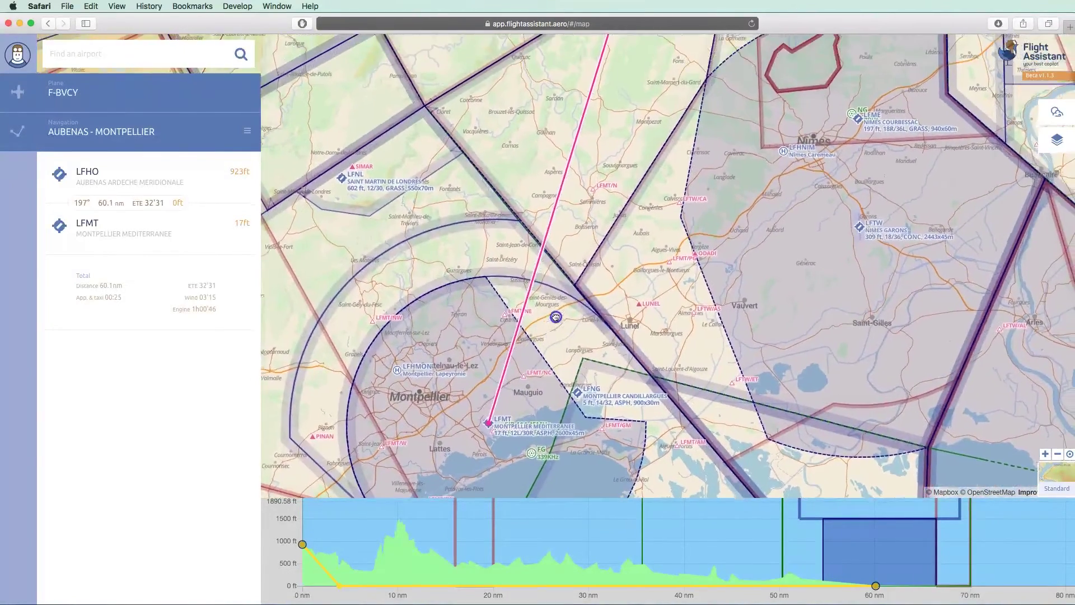
click(505, 317)
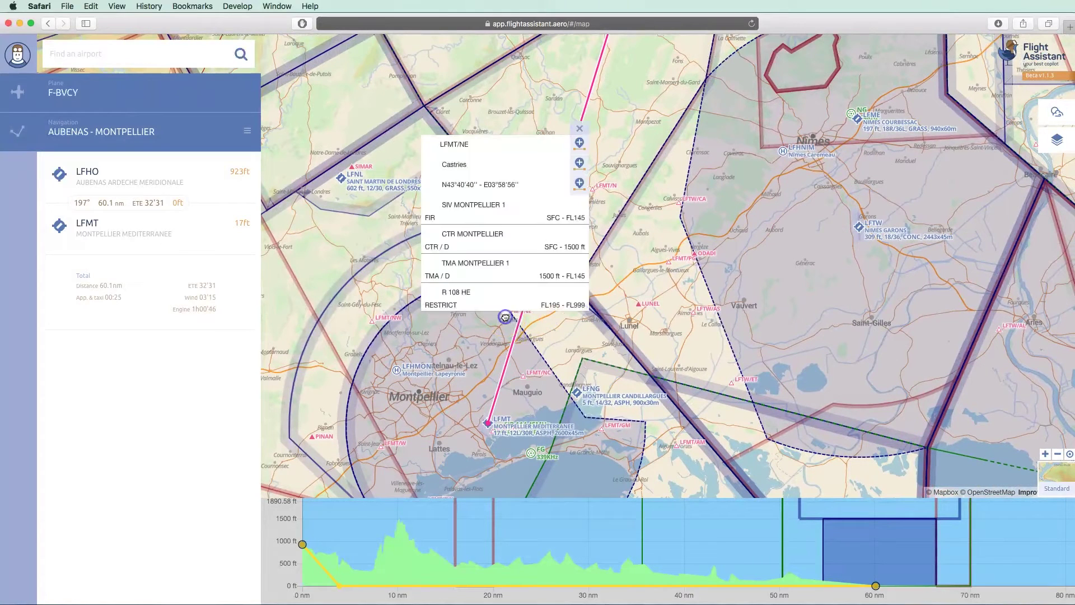
click(580, 145)
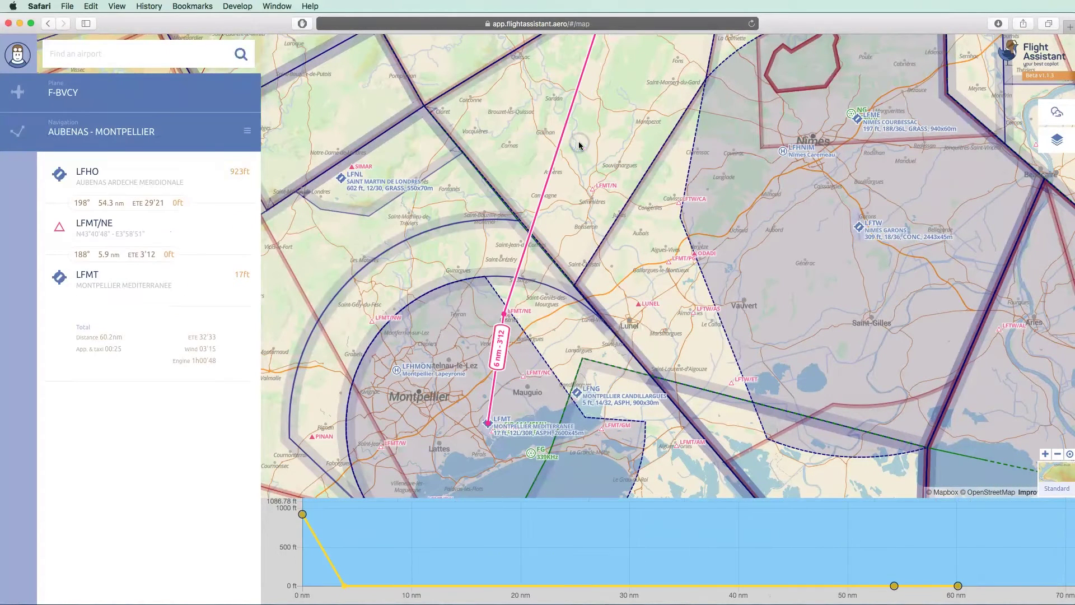
click(593, 190)
click(667, 207)
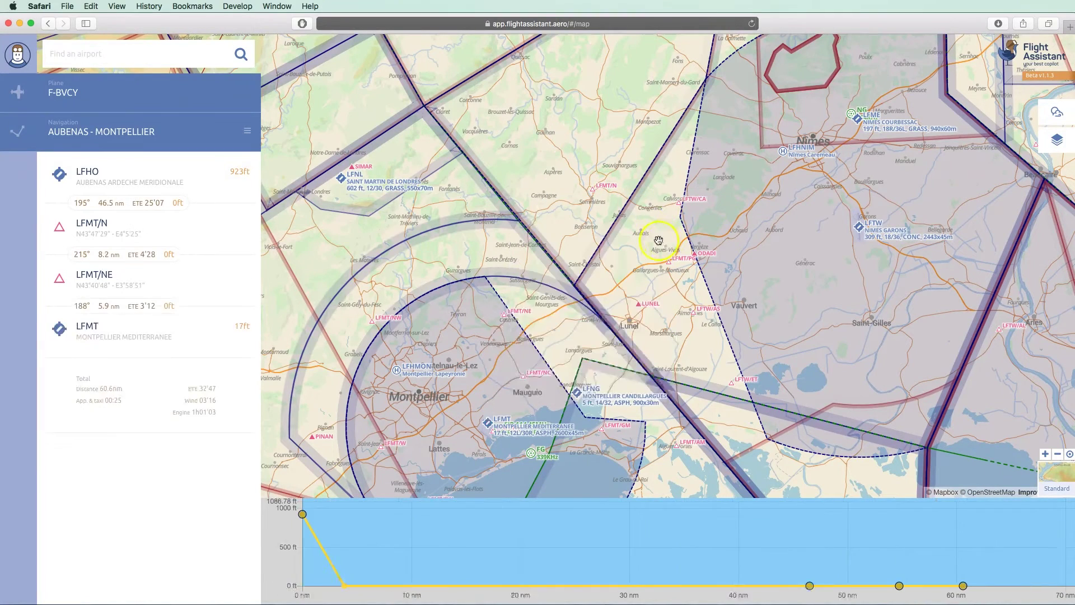
Add the airfield LFNU - Uzes to the navigation as a waypoint between LFHO and LFMT/N
drag(657, 162, 622, 320)
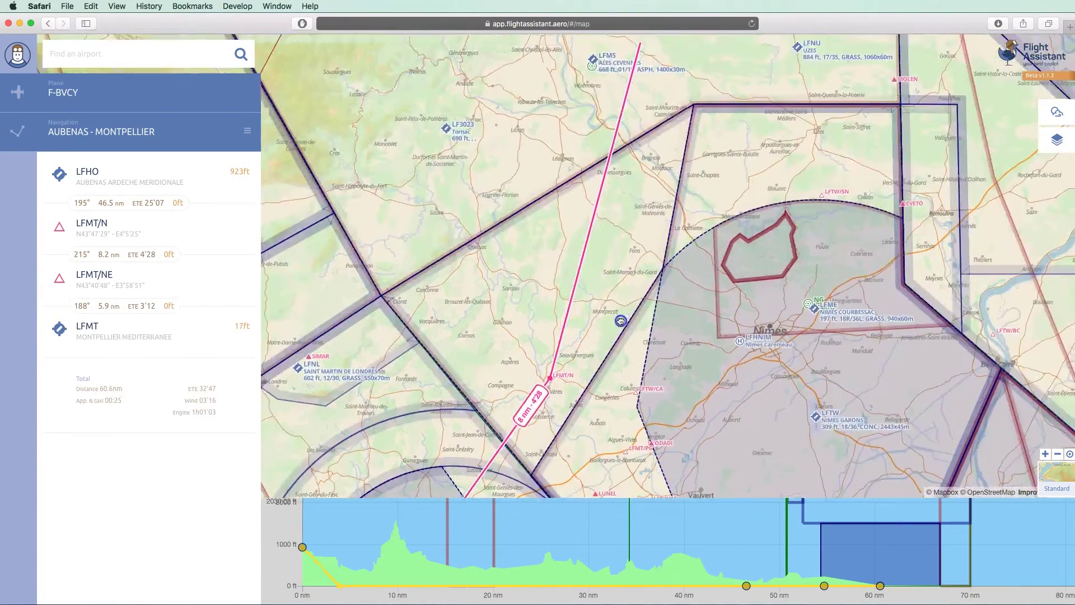
drag(702, 119, 661, 257)
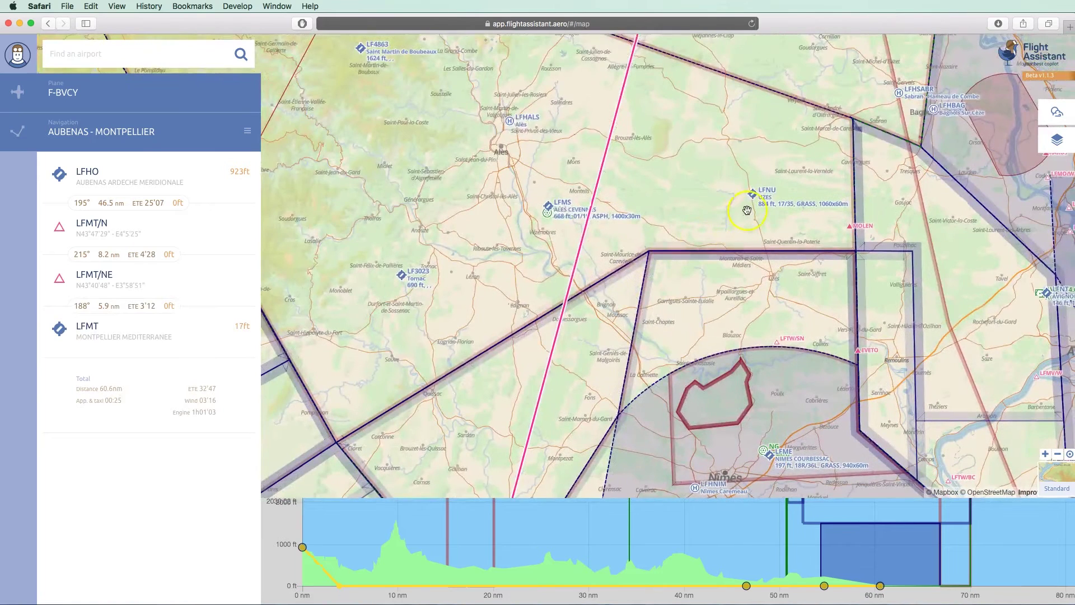
click(752, 194)
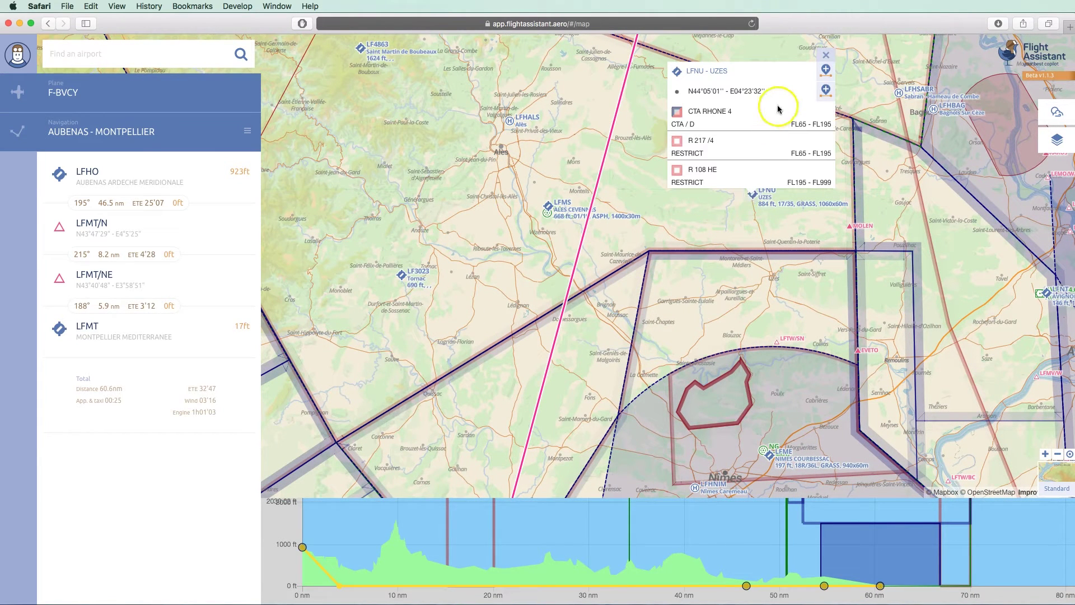
click(823, 72)
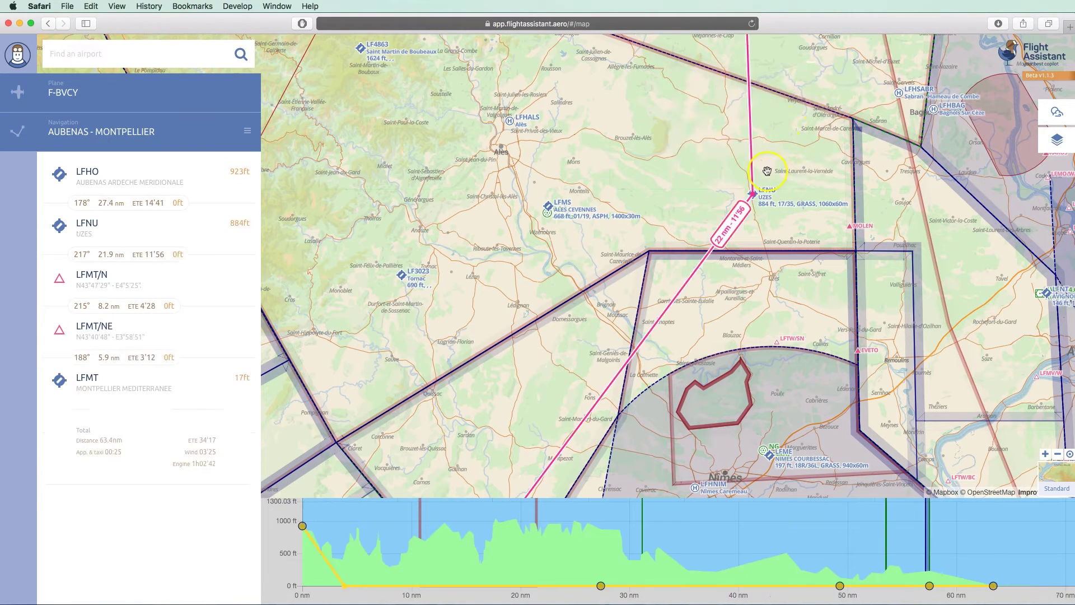
Follow the route on the map from LFNU up to LFHO and review it as a whole down to LFMT
mouse_move(648, 224)
mouse_down()
mouse_move(619, 367)
mouse_move(630, 459)
mouse_up()
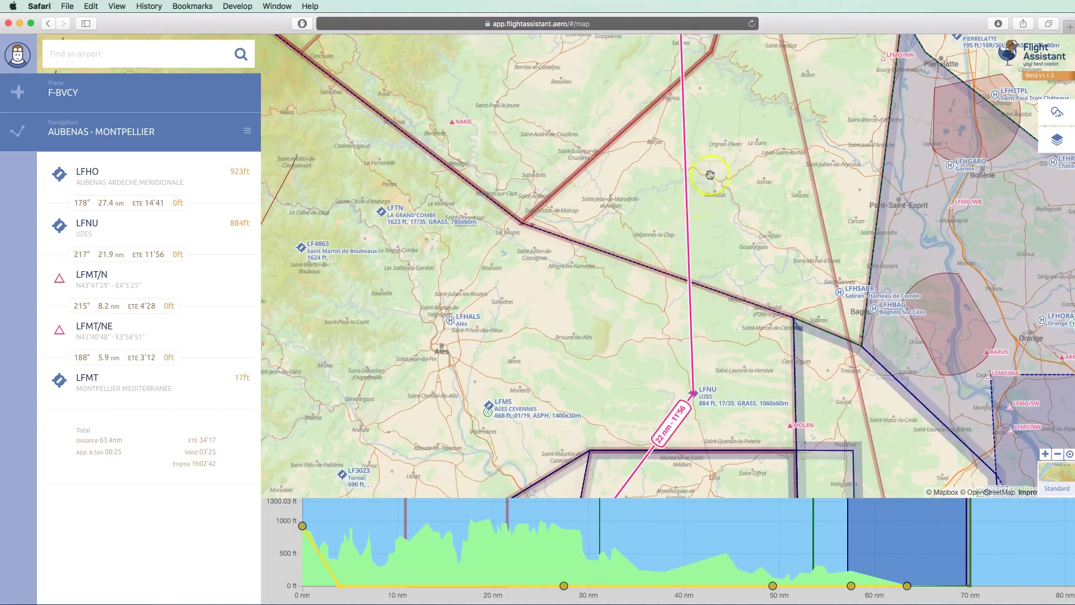
drag(710, 175, 679, 313)
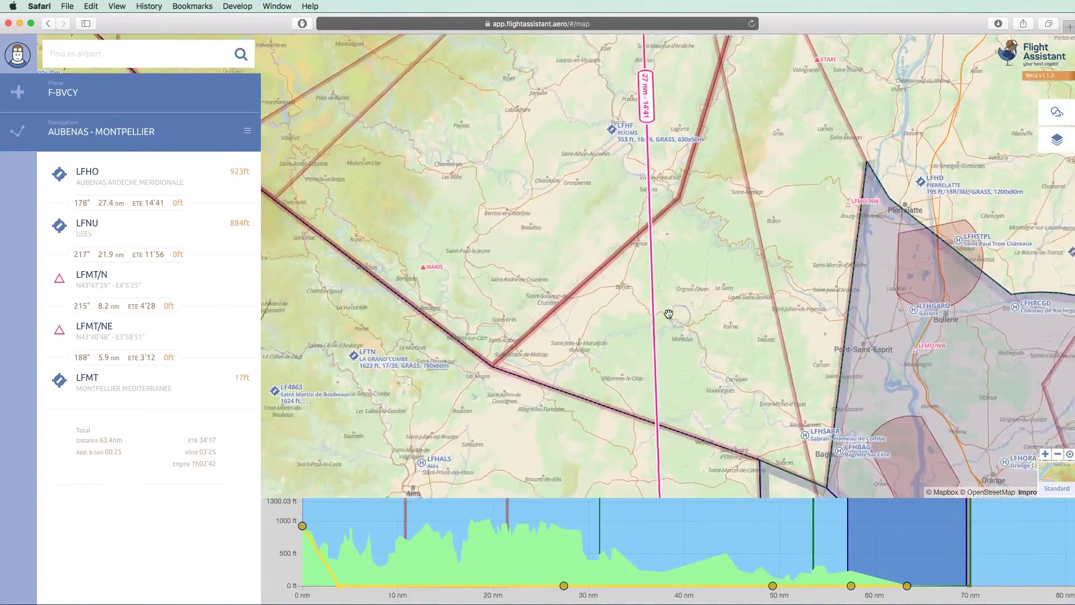
scroll(668, 313, down, 3)
scroll(668, 313, down, 2)
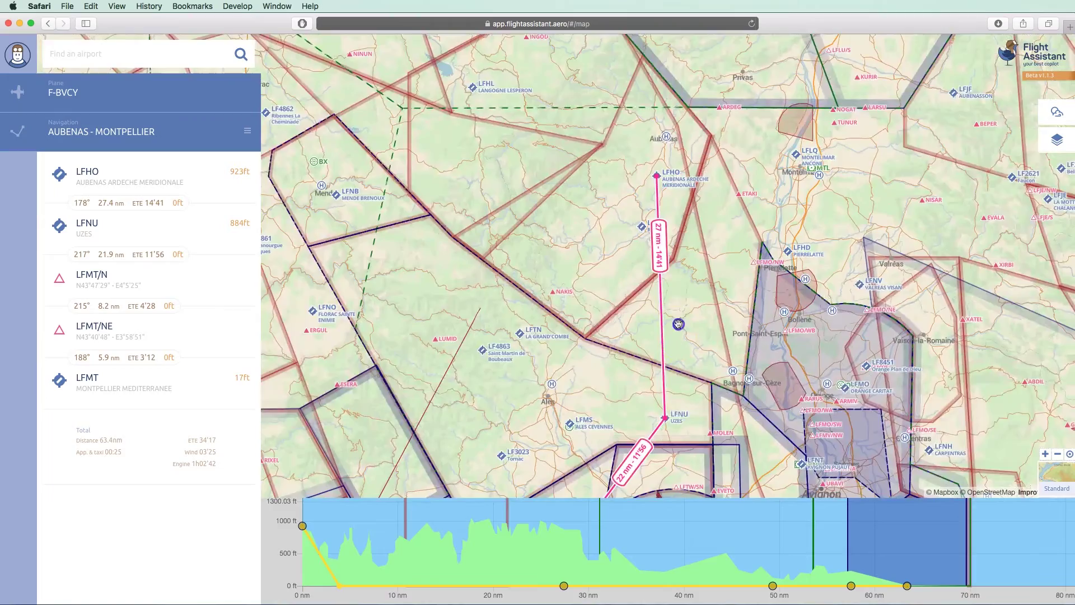
drag(679, 324, 681, 188)
scroll(684, 235, down, 3)
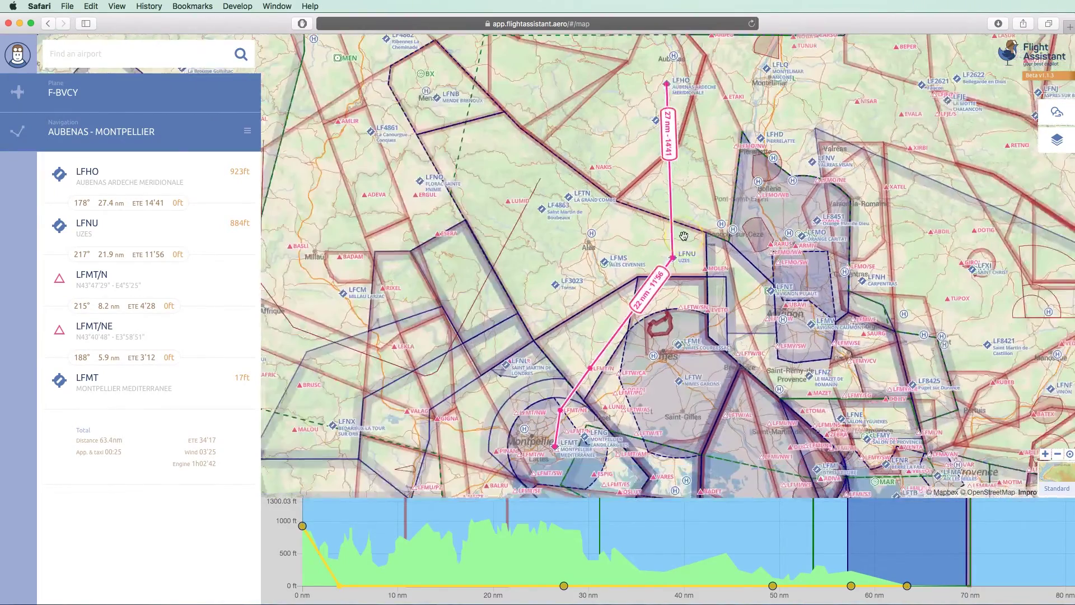
scroll(684, 235, down, 1)
click(687, 242)
scroll(812, 349, up, 1)
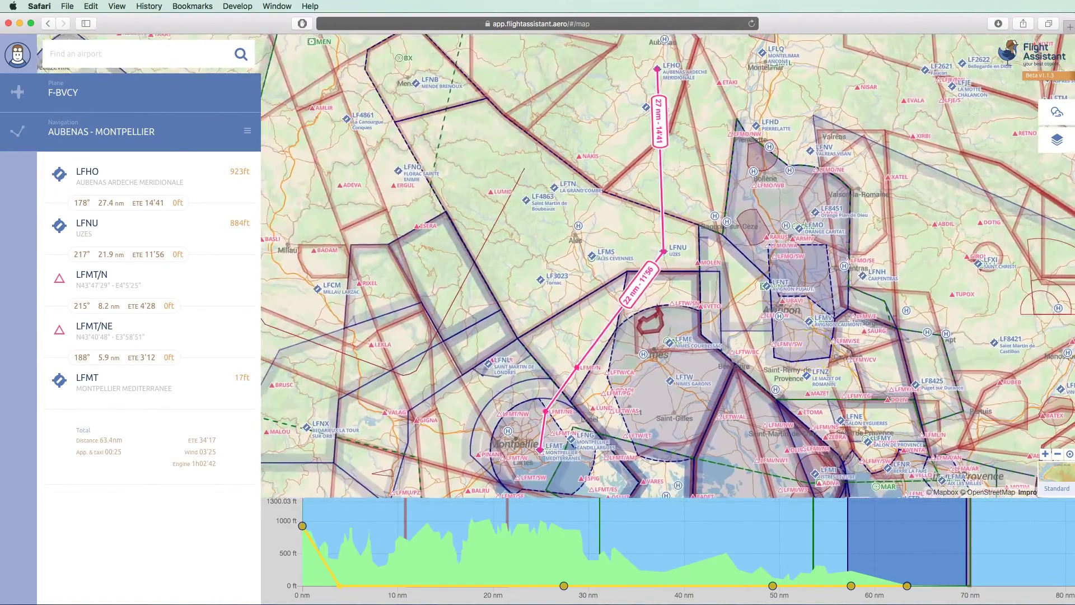
Switch the base map to IGN OACI and examine the aeronautical chart along the route near Nîmes
click(1063, 481)
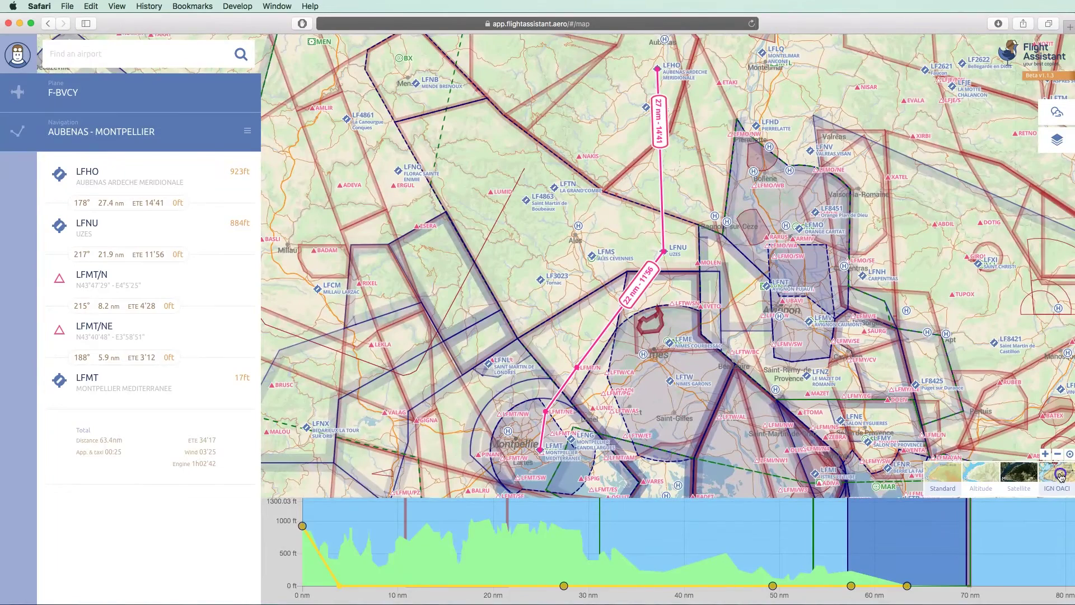
click(1061, 477)
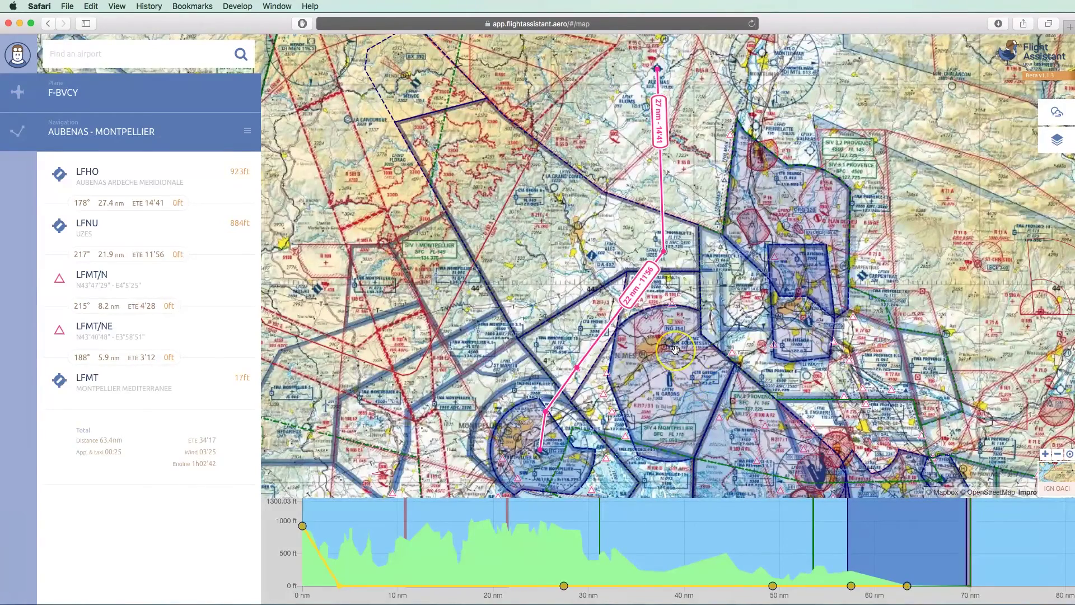
scroll(675, 349, up, 5)
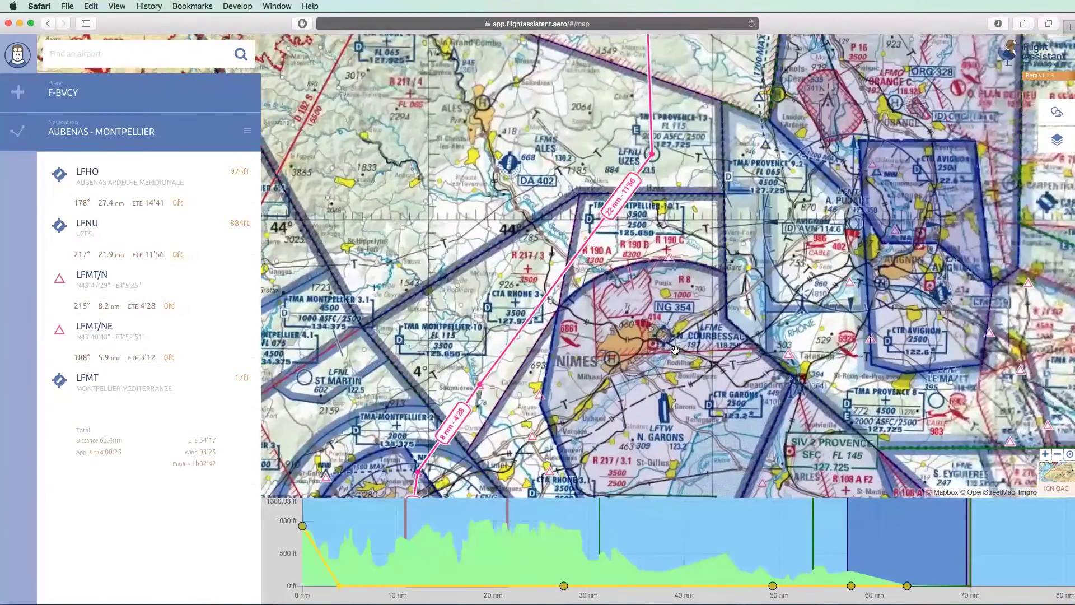
drag(686, 183, 695, 259)
drag(617, 345, 591, 361)
Return the base map to Standard and inspect the airspaces crossed in the route's vertical profile
mouse_move(1055, 475)
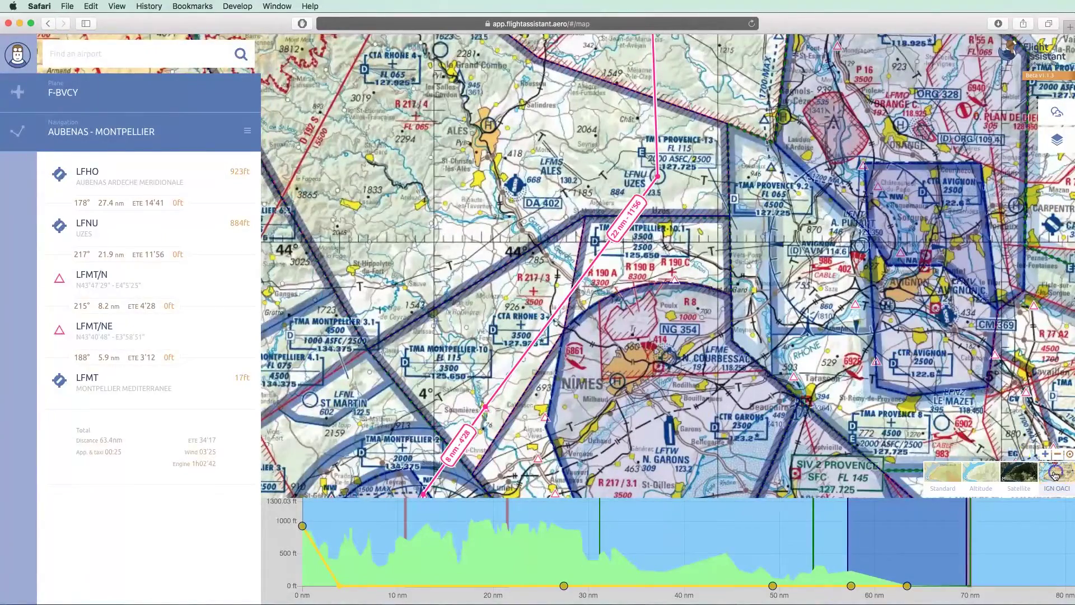
click(946, 475)
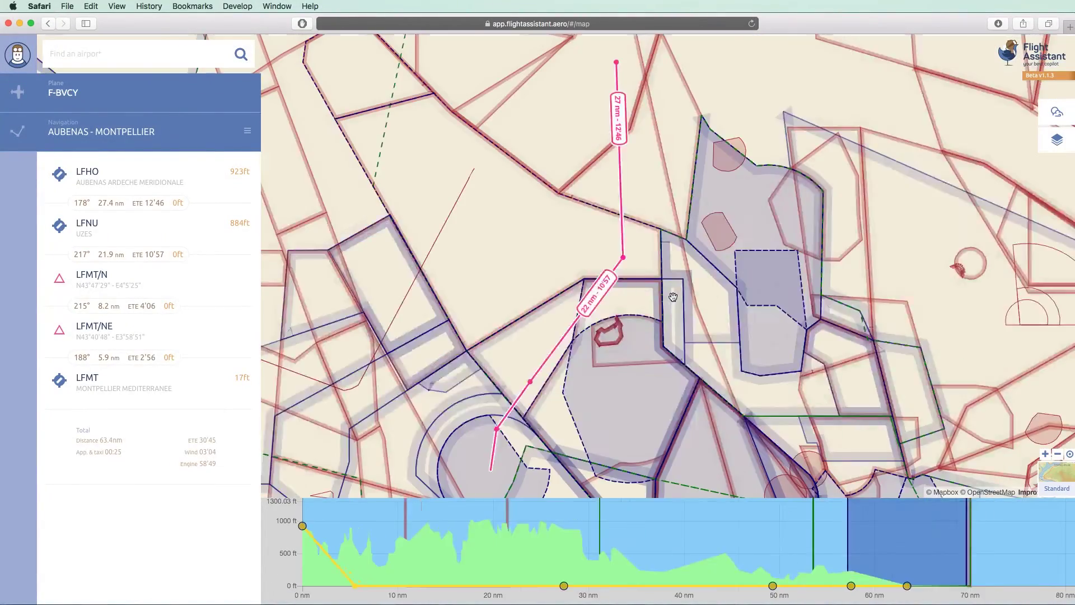
drag(673, 297, 696, 293)
mouse_move(303, 528)
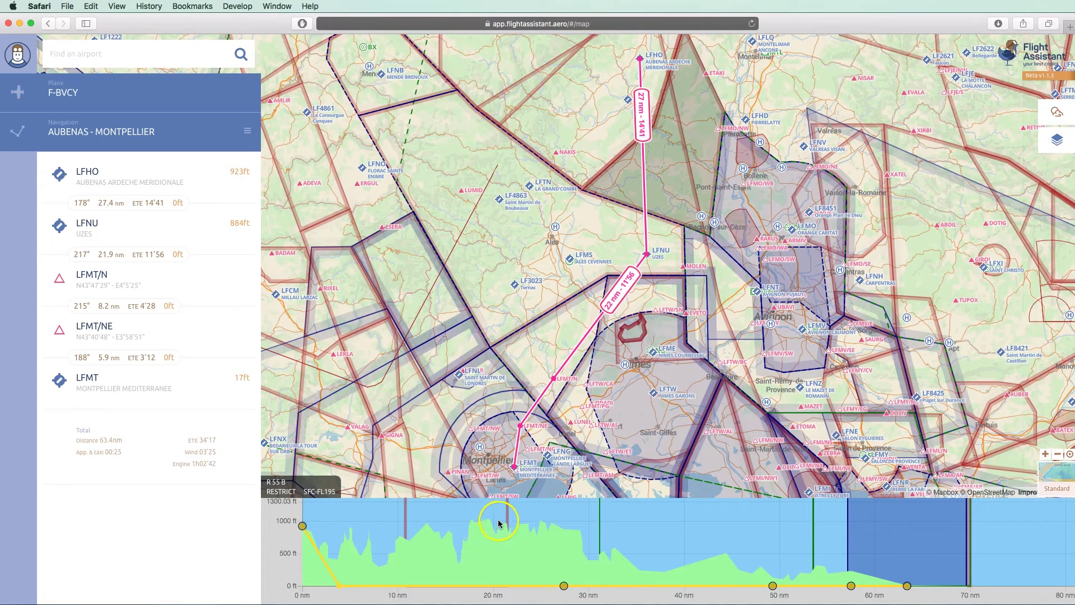
Set the cruise altitude of the leg from LFHO to LFNU to 2500 ft and save the leg
click(150, 224)
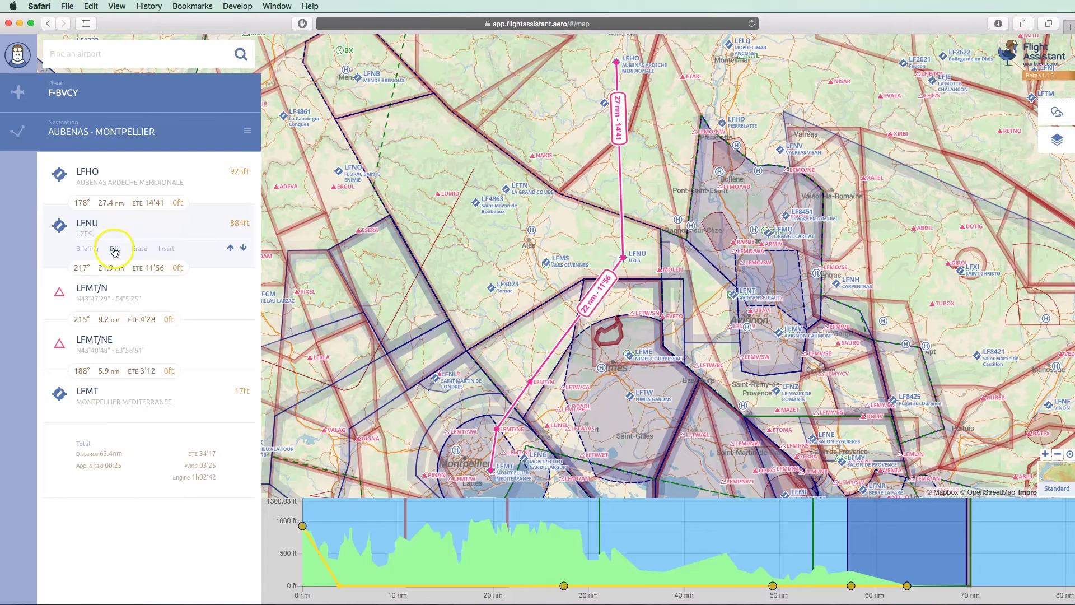
click(114, 251)
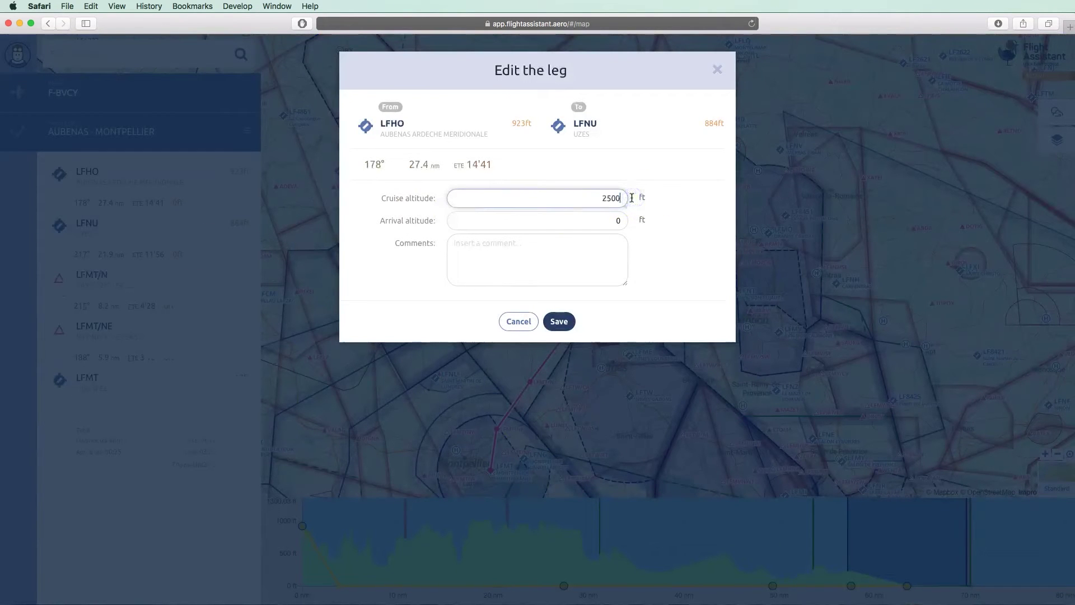
click(559, 322)
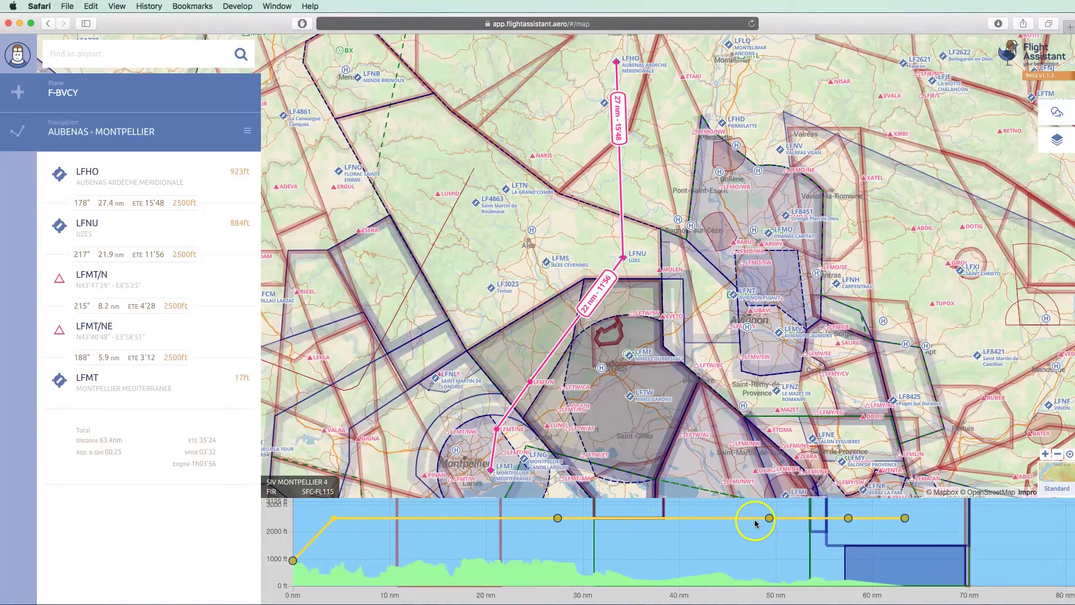
Set the arrival altitude of the leg from LFNU to LFMT/N to 1500 ft, save it, and check the descent in the profile
mouse_move(115, 288)
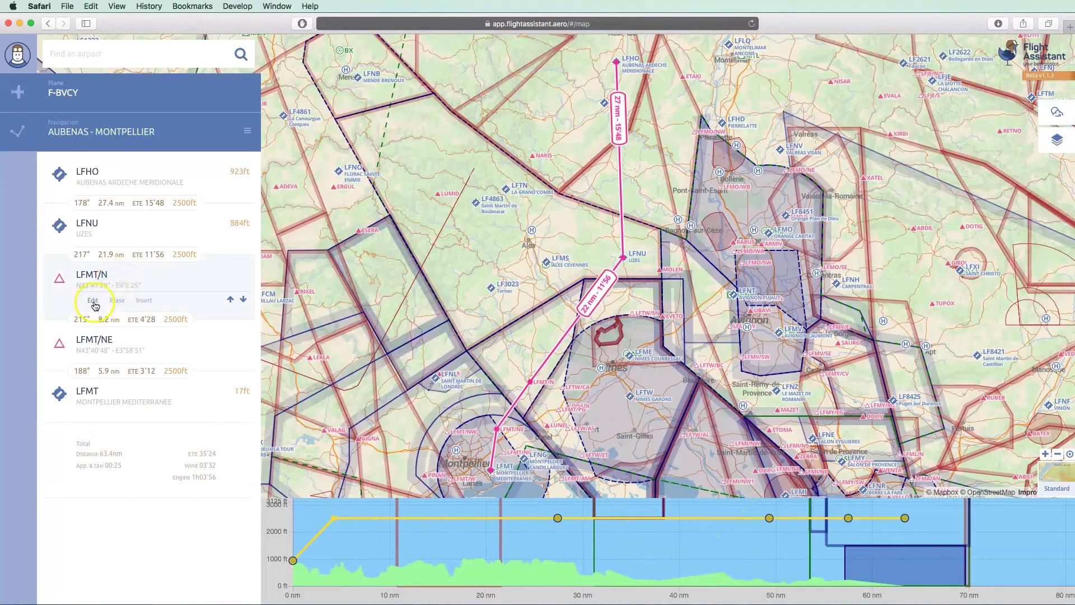
click(93, 302)
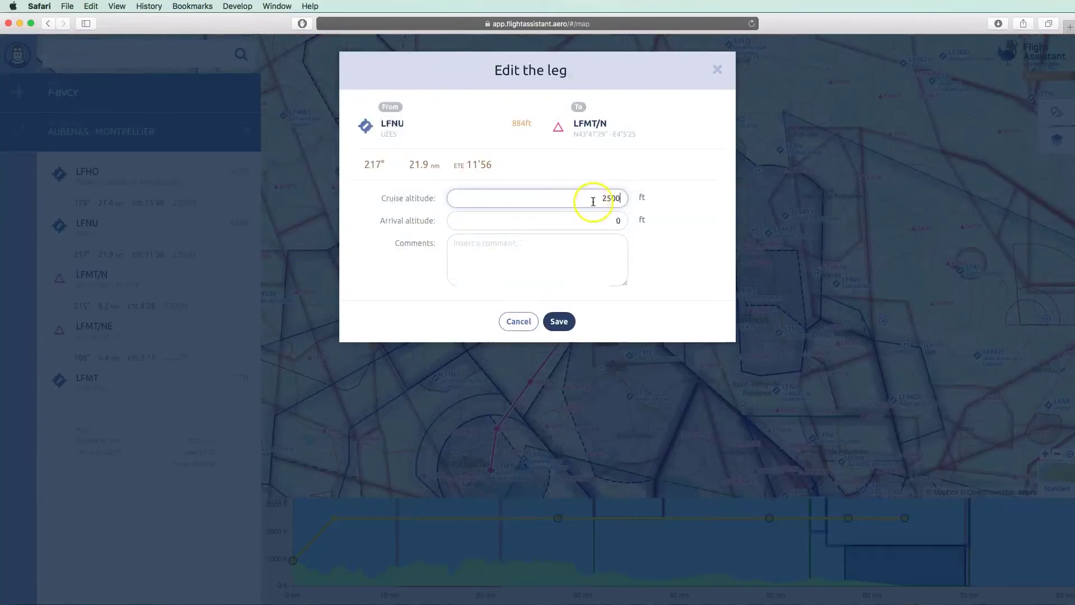
drag(605, 220, 650, 220)
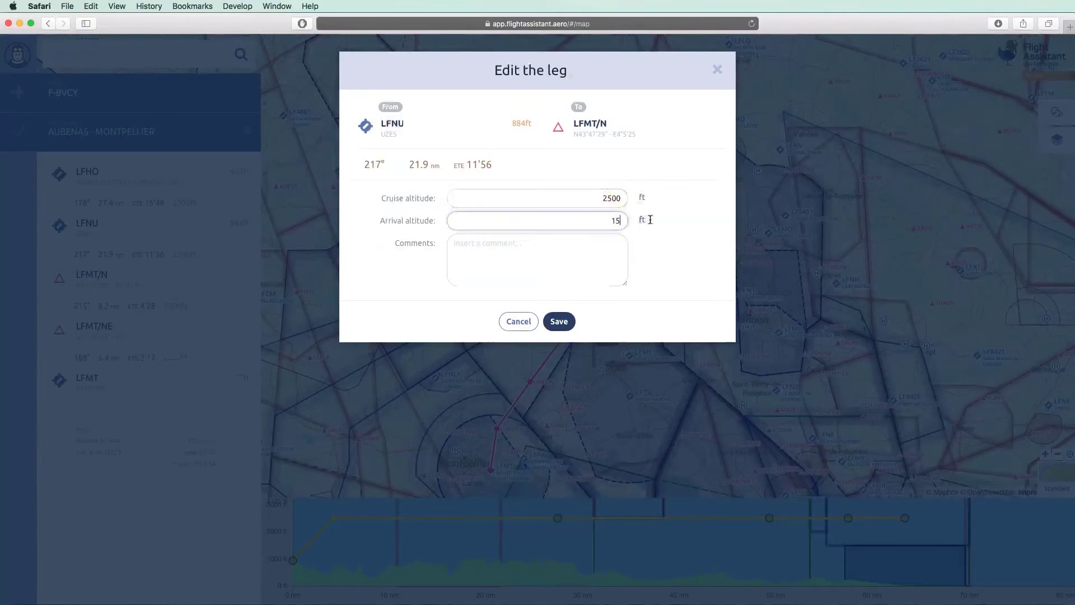
click(557, 320)
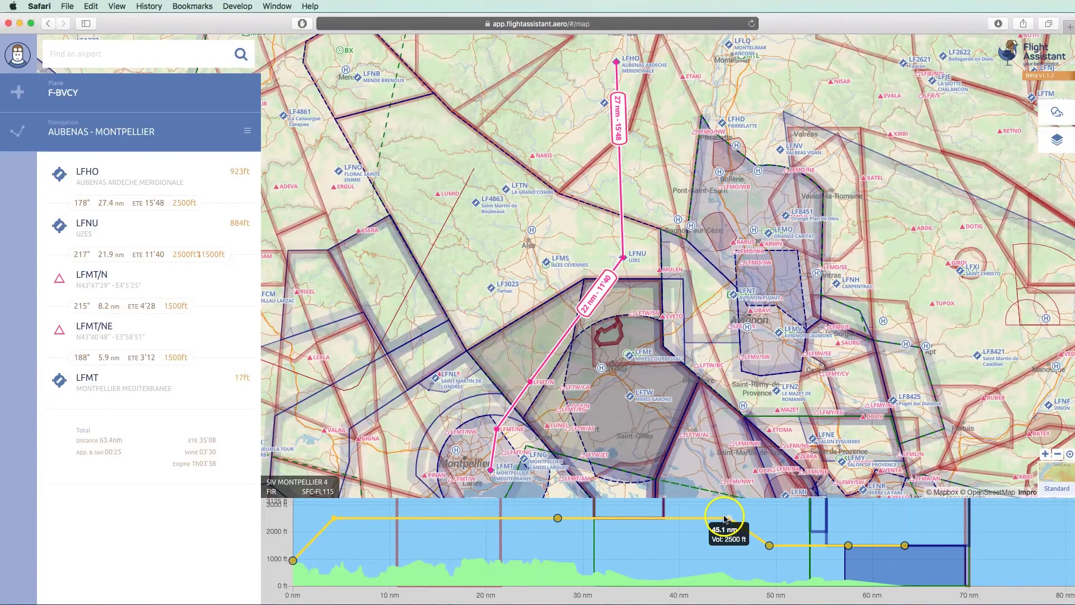
mouse_move(770, 547)
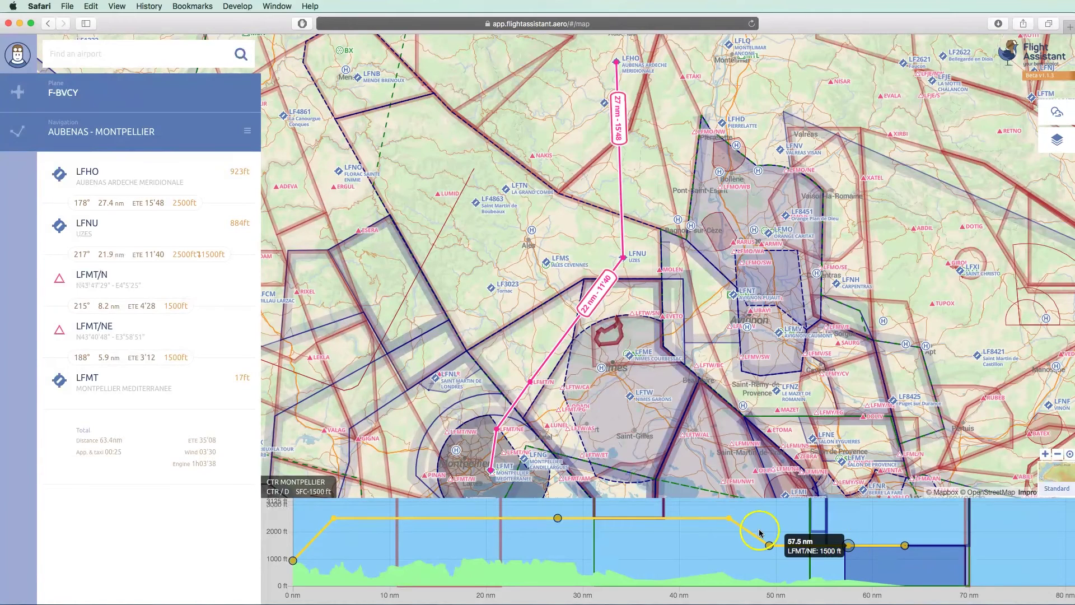
Set the arrival altitude of the final leg from LFMT/NE to LFMT to 1000 ft and save the leg
click(173, 398)
click(114, 404)
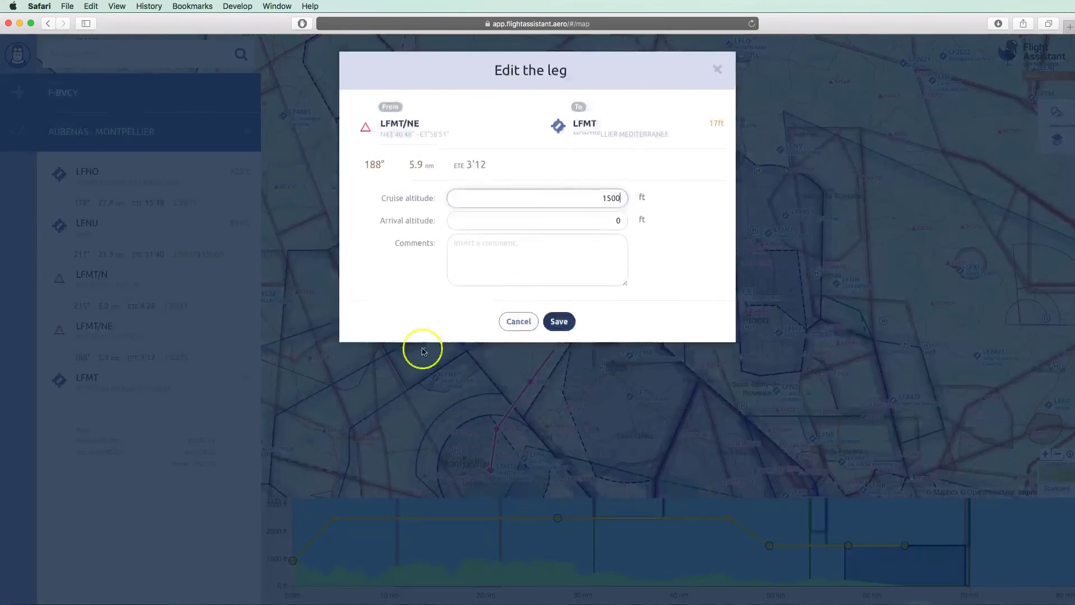
click(629, 219)
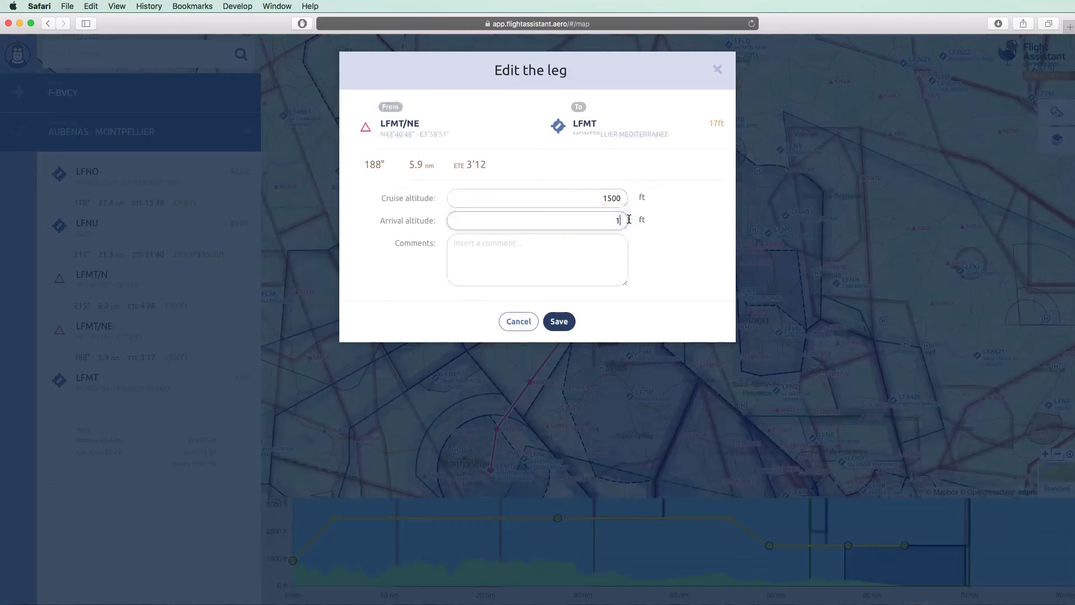
text(1000)
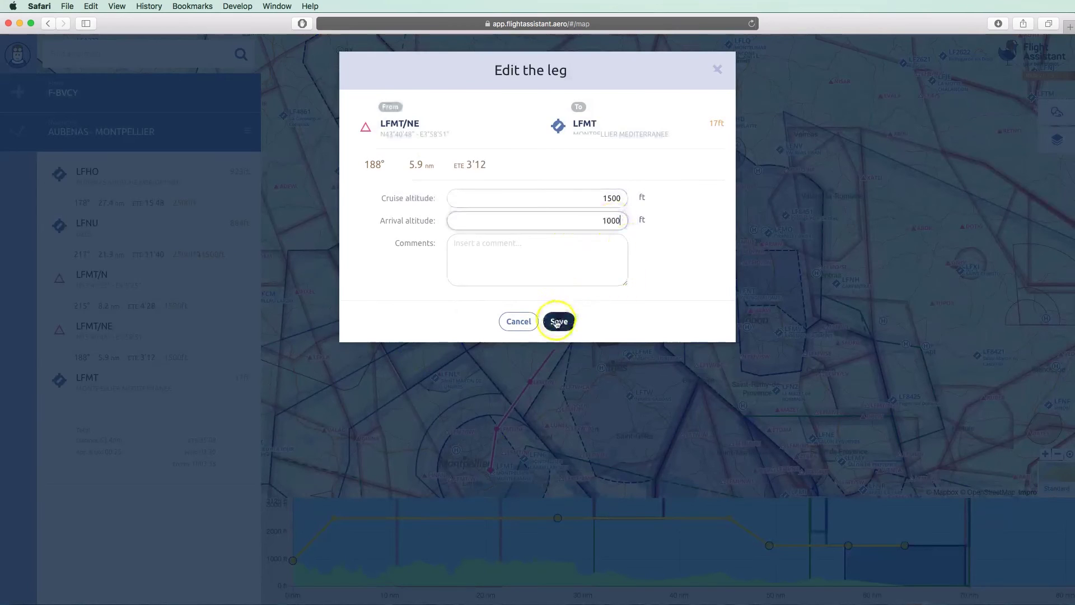
click(559, 321)
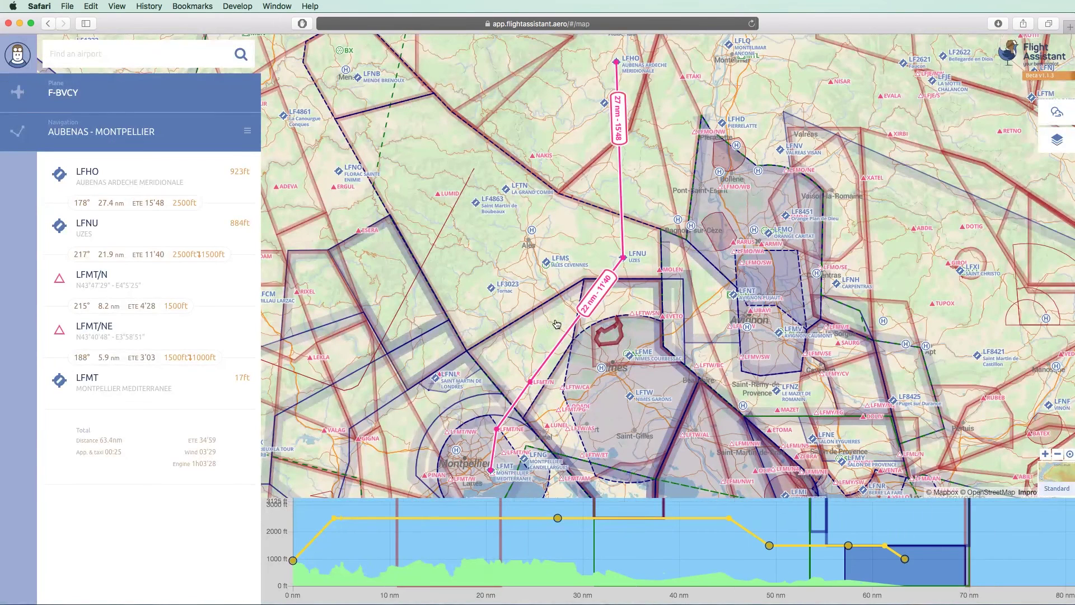